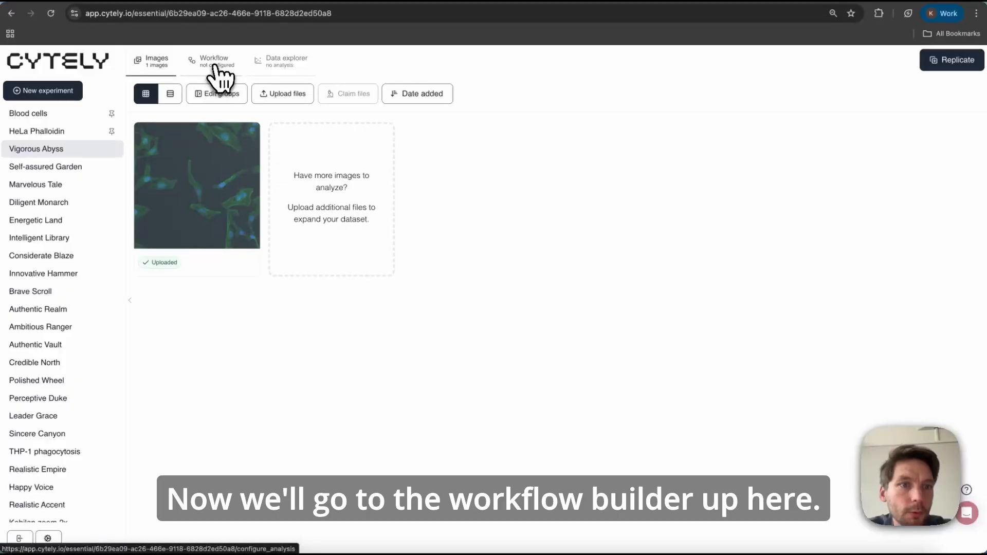
Step: Open the experiment's workflow builder and create a new workflow from scratch
click(214, 62)
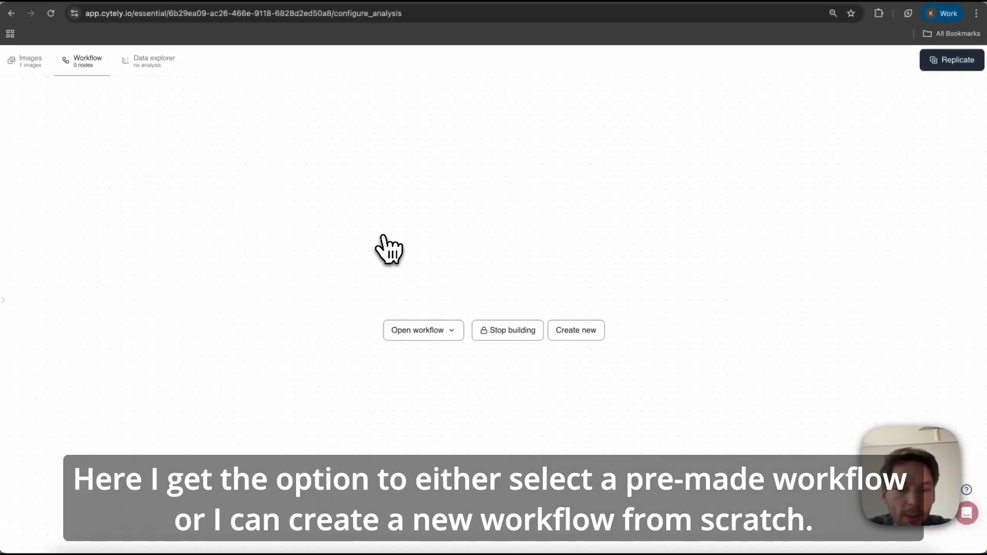
click(427, 329)
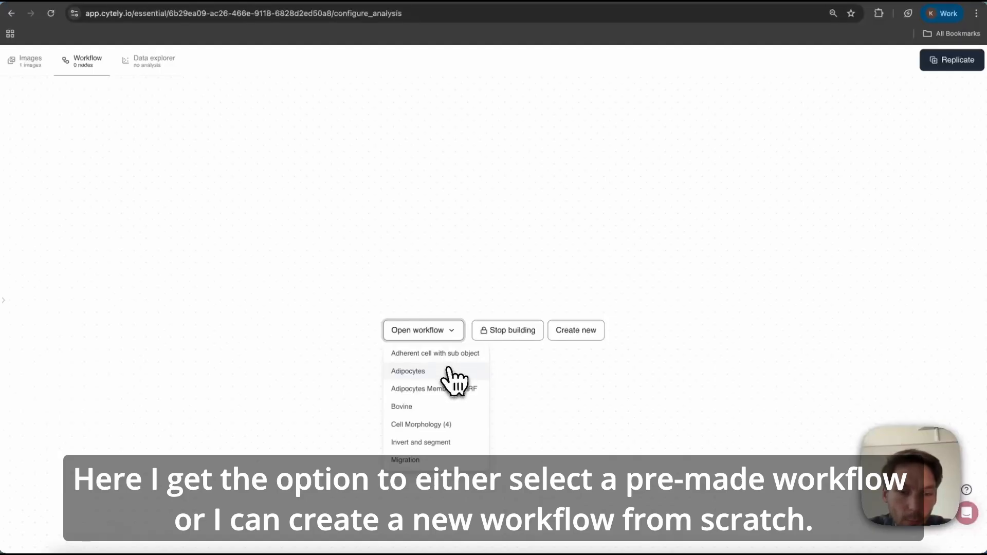
scroll(447, 399, down, 3)
click(539, 368)
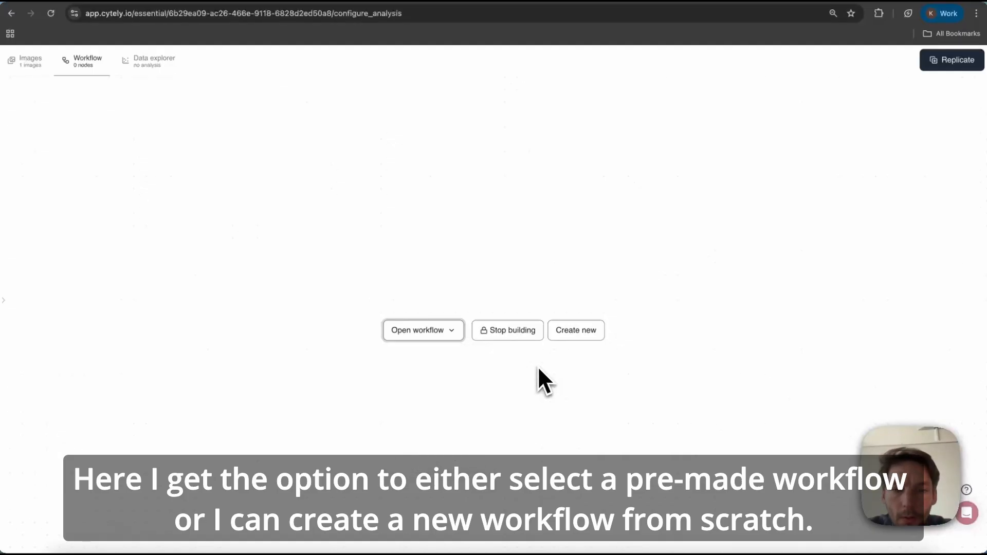
click(581, 337)
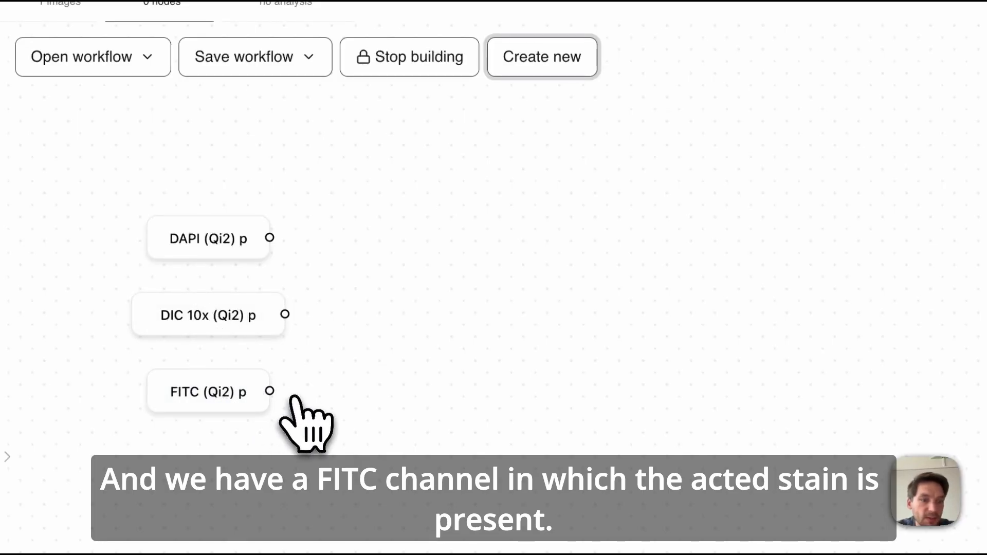
Step: Add a Segment Cell Nuclei step to the DAPI (Qi2) p channel, with Percentage 1 and Window size 32
click(193, 238)
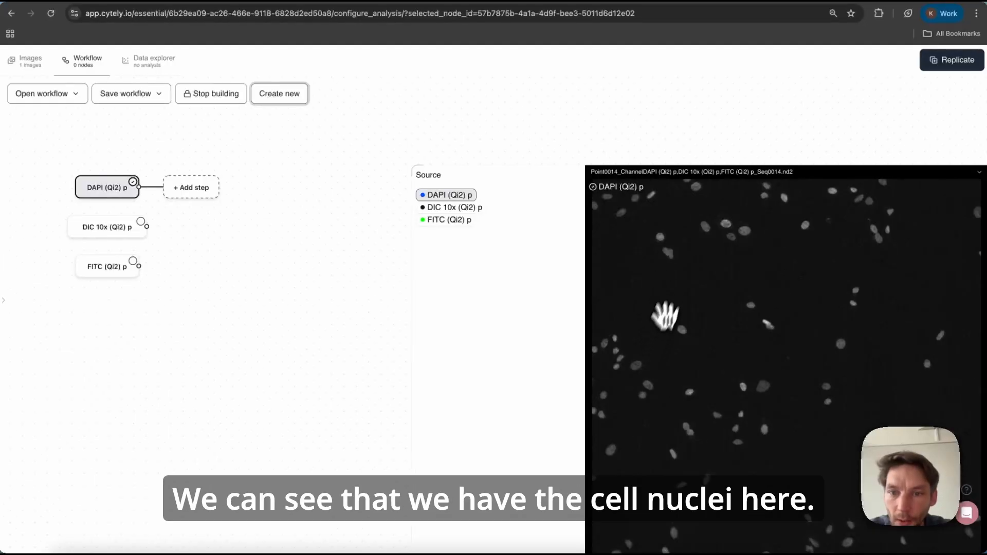
scroll(745, 215, up, 5)
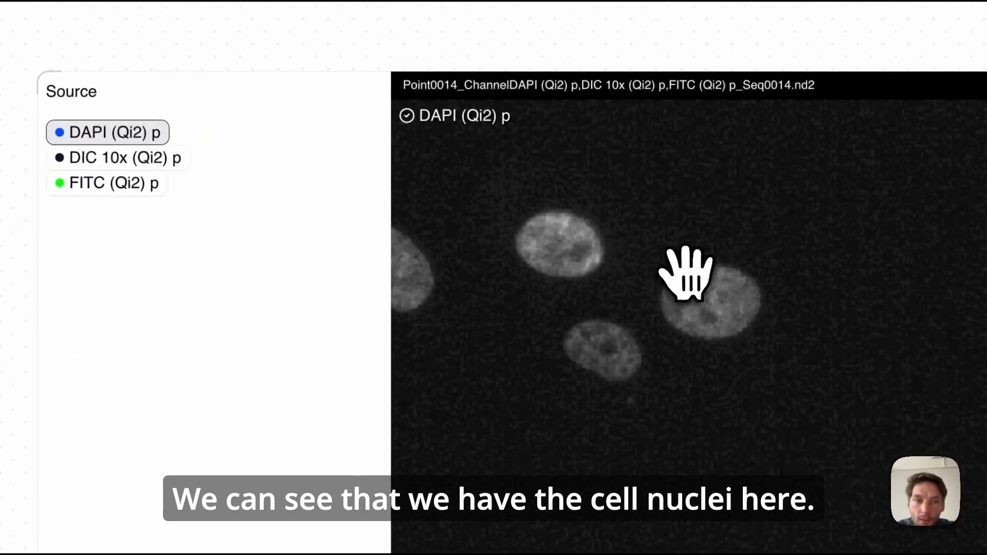
scroll(686, 272, down, 5)
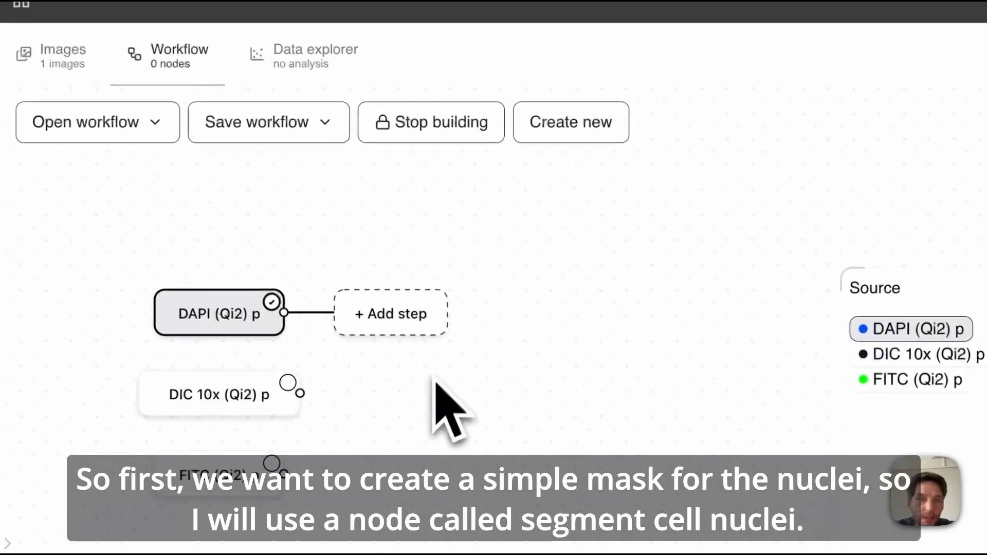
click(411, 320)
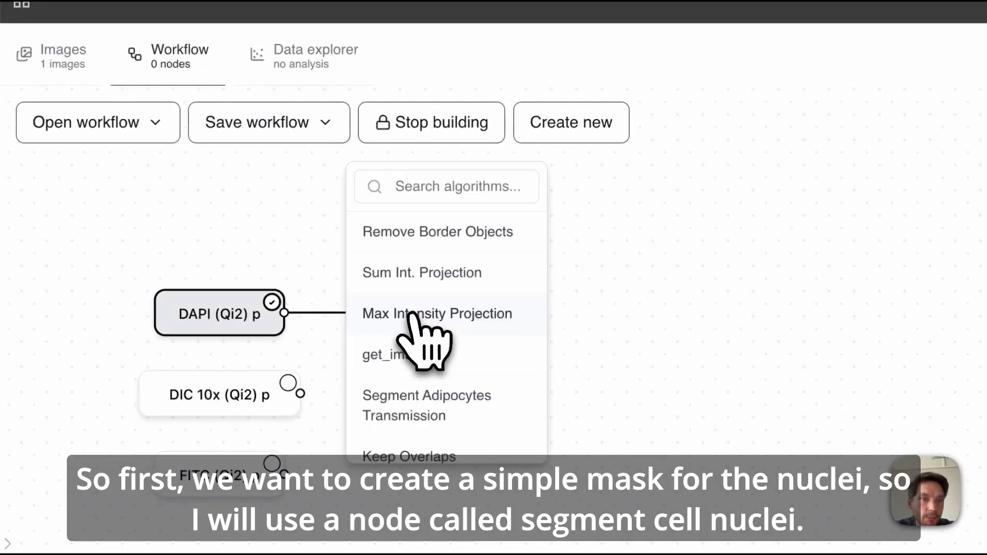
text(segmen)
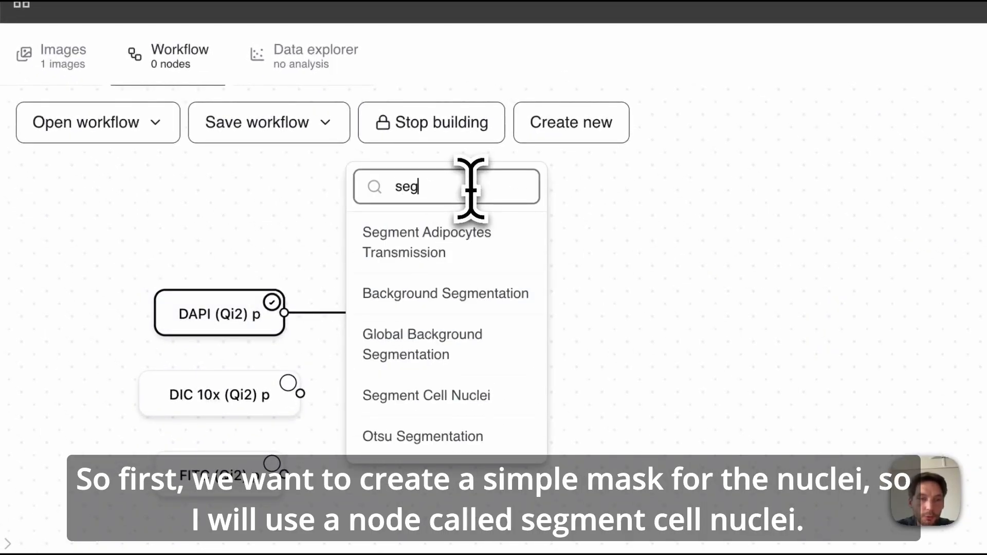
click(501, 396)
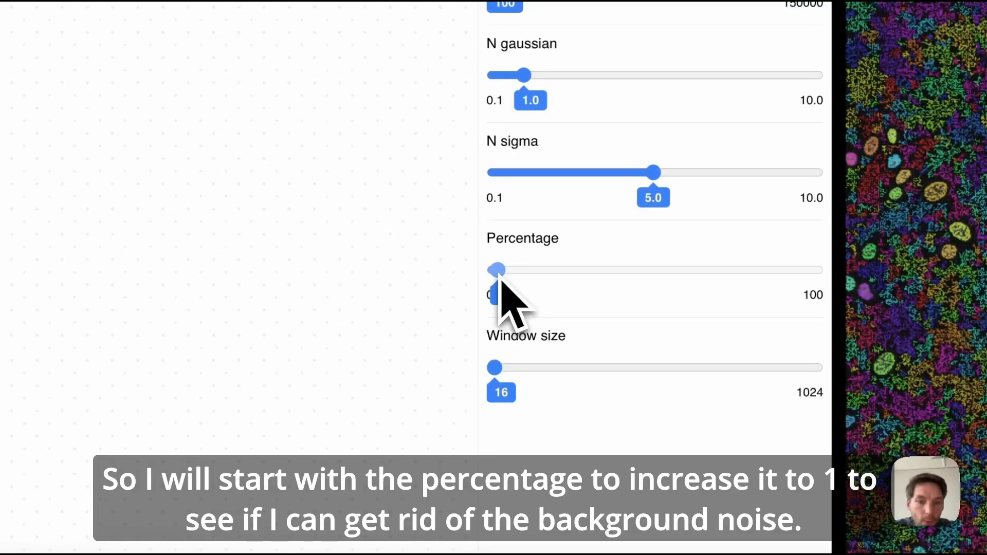
click(498, 274)
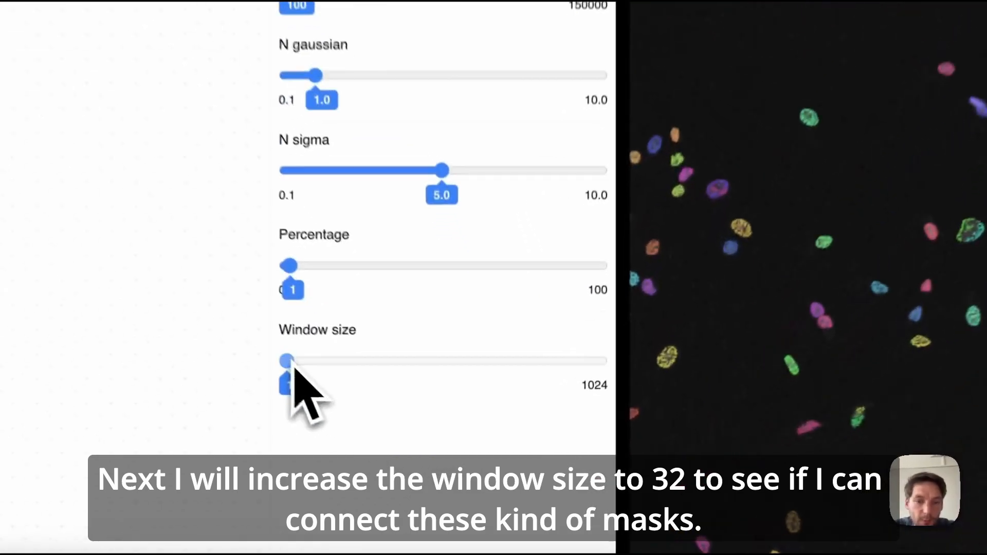
drag(425, 454, 443, 450)
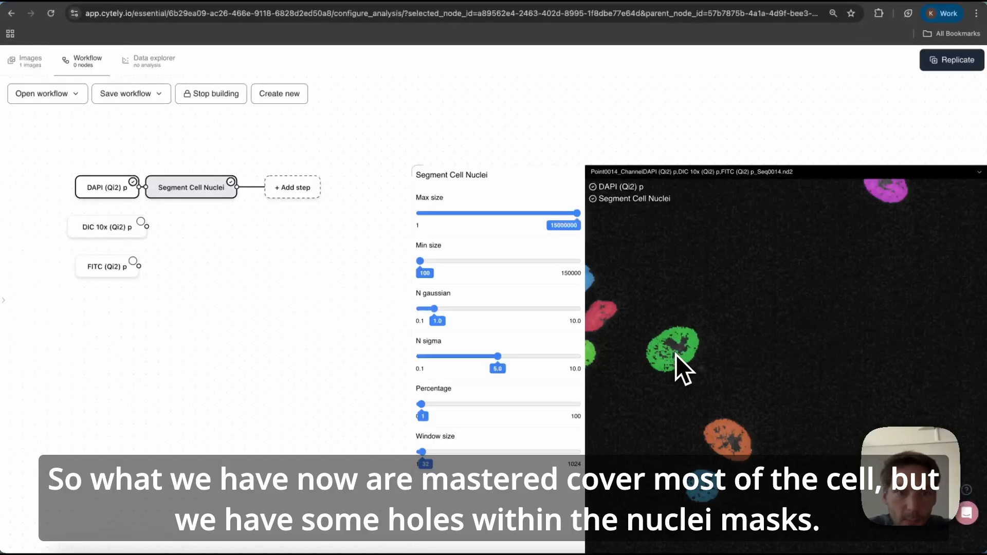
Step: Add a Fill Holes step after Segment Cell Nuclei and check the nuclei masks in the image
click(295, 189)
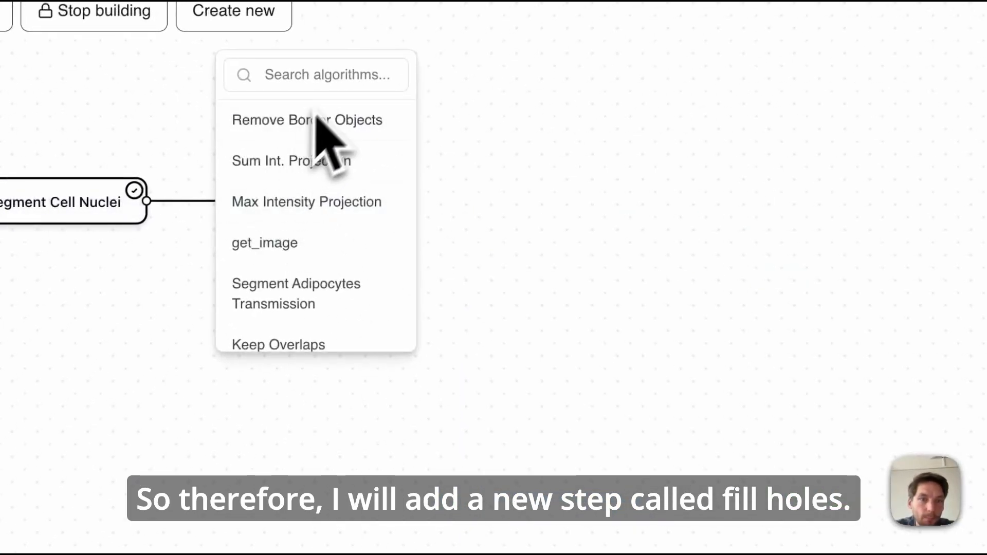
click(326, 80)
text(fill)
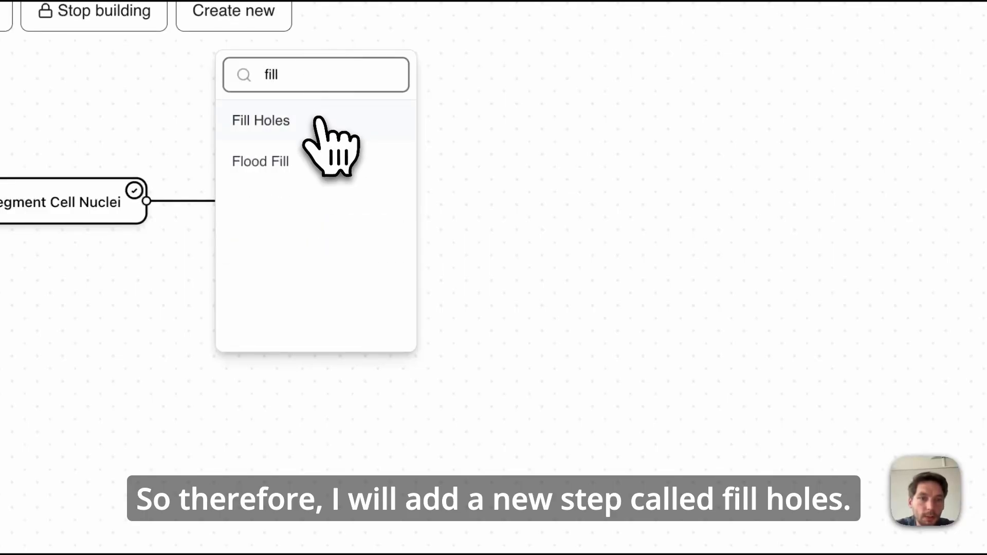
click(318, 121)
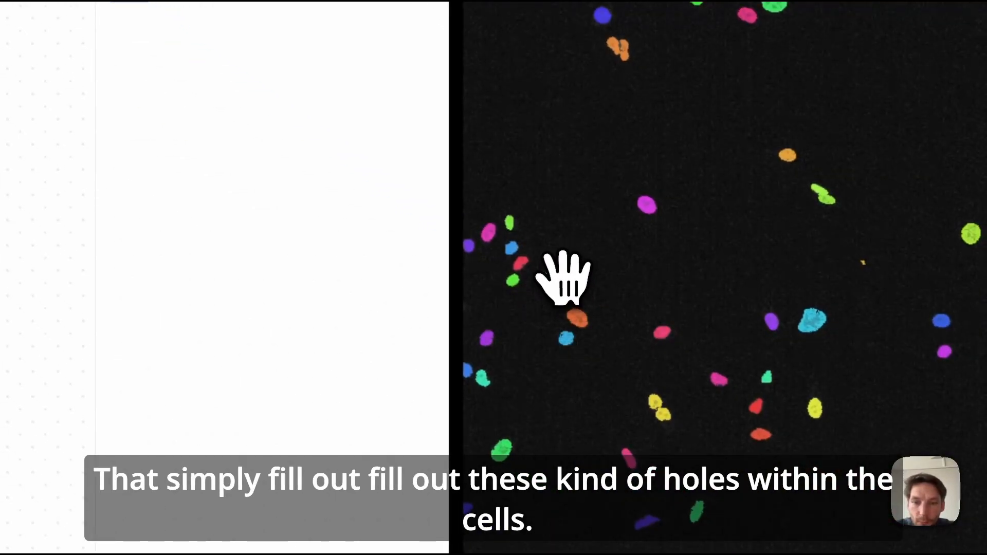
scroll(564, 278, up, 10)
scroll(643, 337, down, 10)
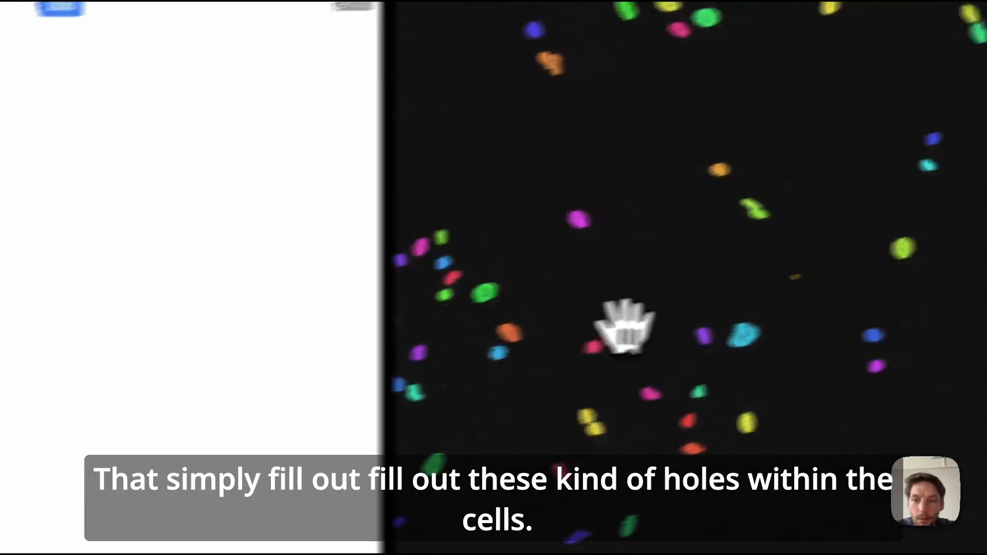
scroll(707, 308, up, 10)
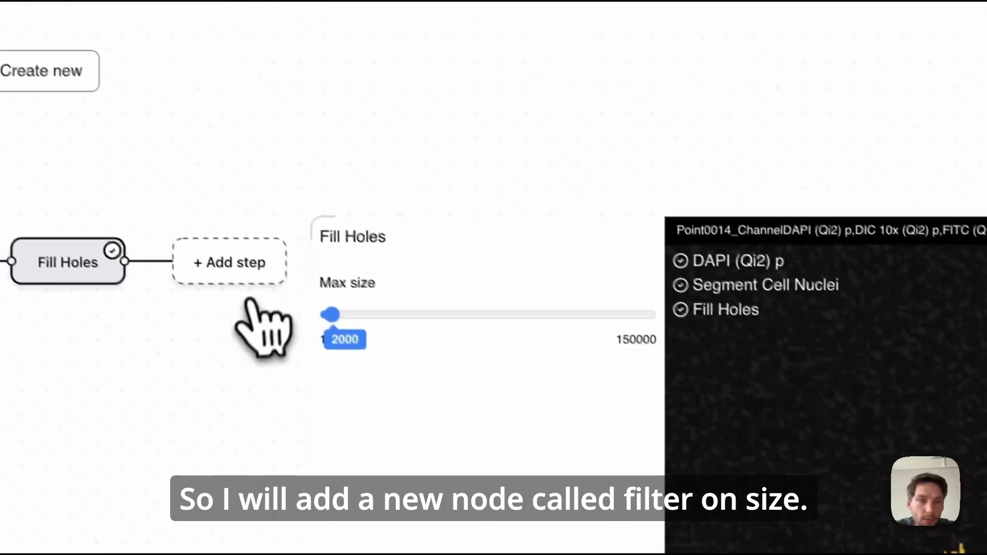
Step: Add a Filter on Size step after Fill Holes, with a maximum size of 20000 and a minimum size of 500
click(262, 280)
click(319, 137)
text(filt)
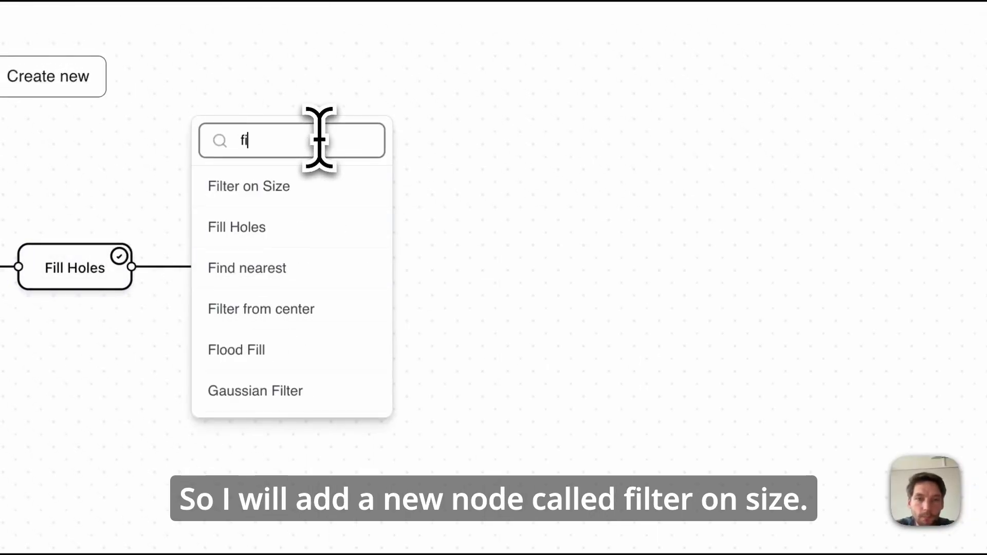
click(303, 189)
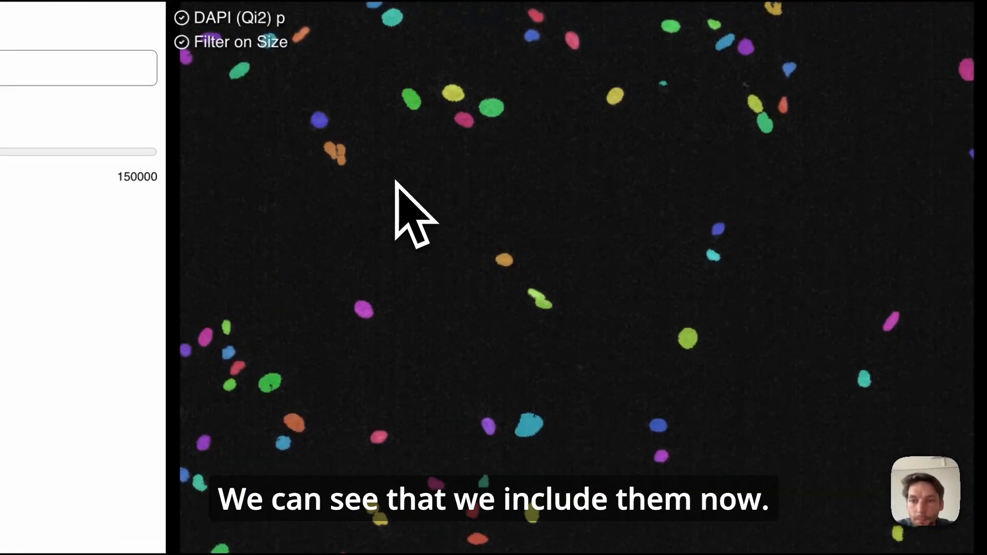
scroll(663, 77, up, 5)
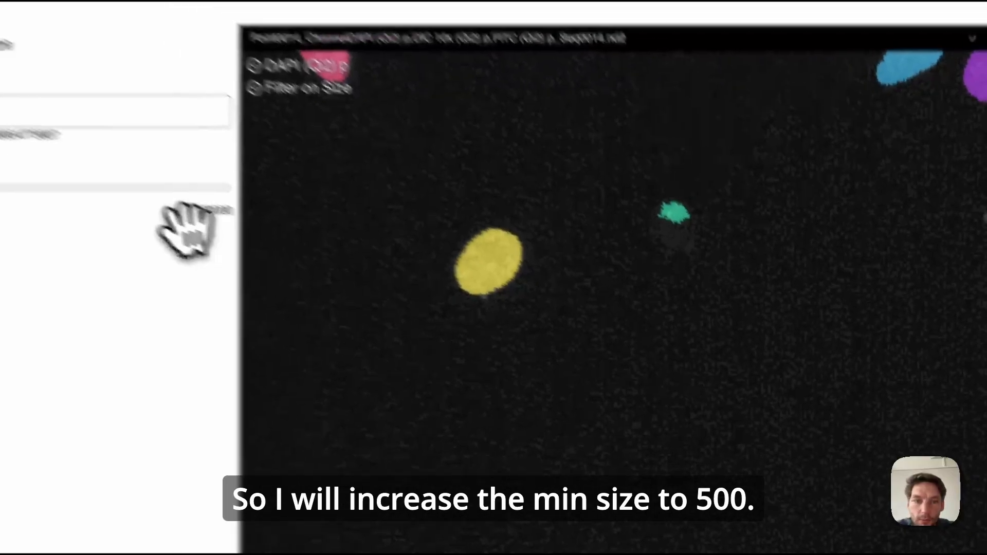
click(107, 263)
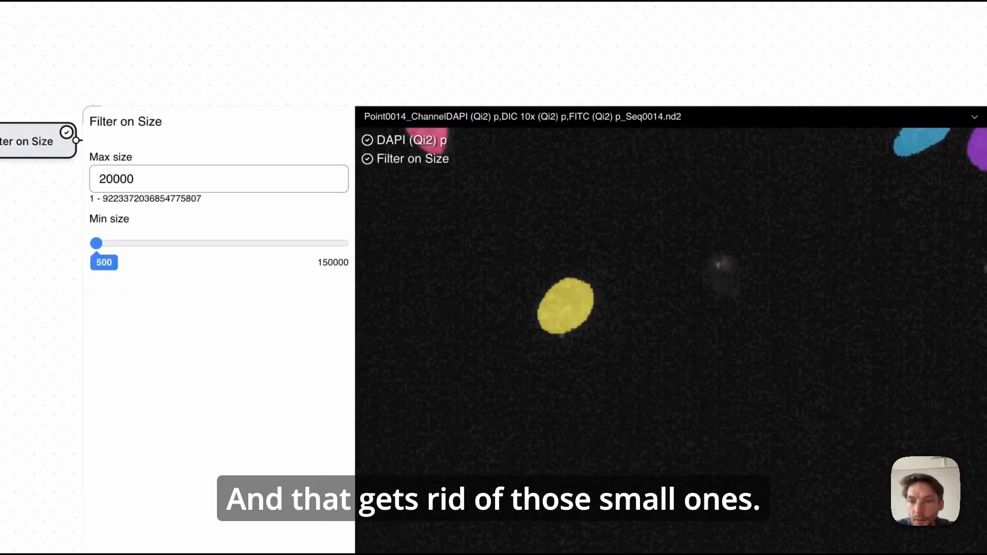
scroll(739, 306, down, 5)
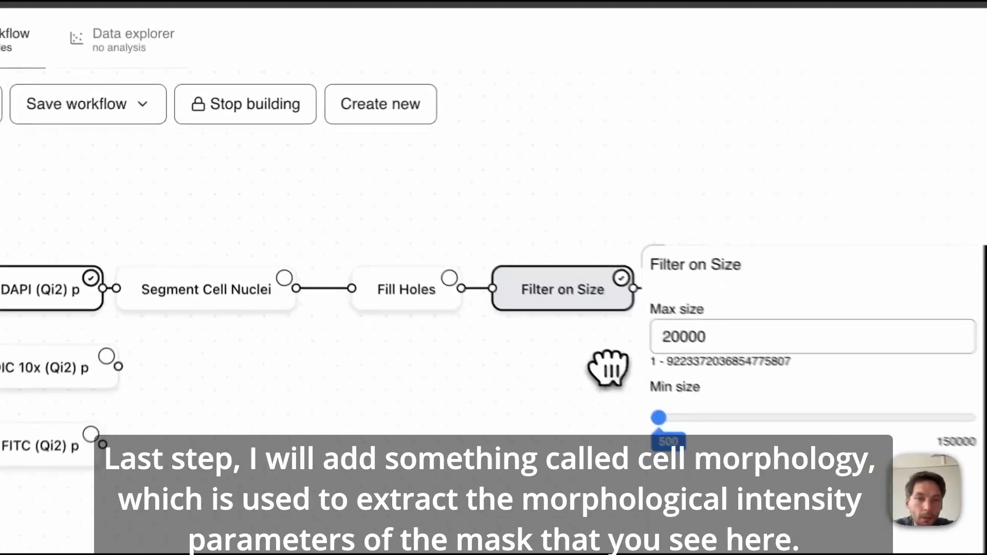
Step: Add a Cell Morphology step after Filter on Size and run the analysis on all files
drag(395, 225, 257, 229)
click(310, 193)
click(535, 172)
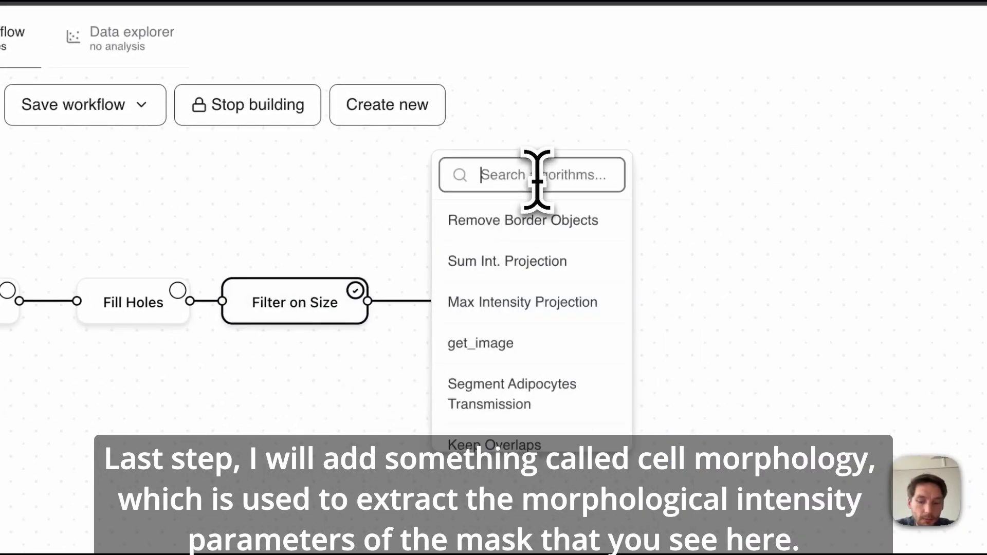
text(cell)
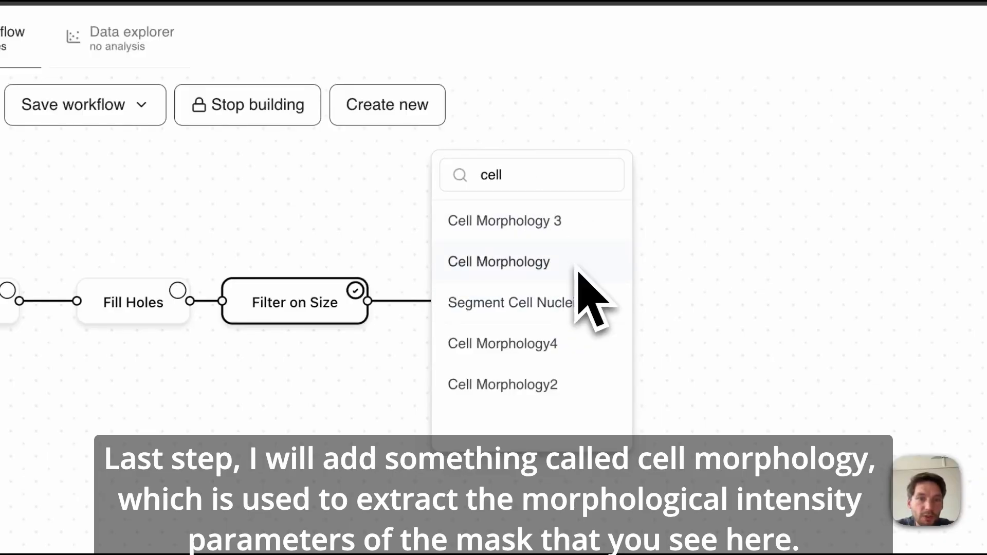
click(578, 267)
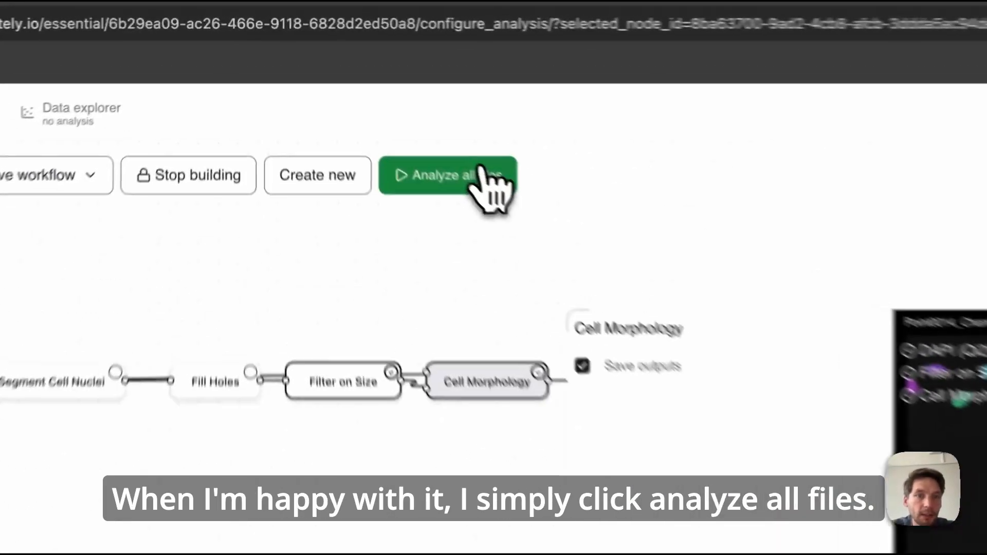
click(366, 94)
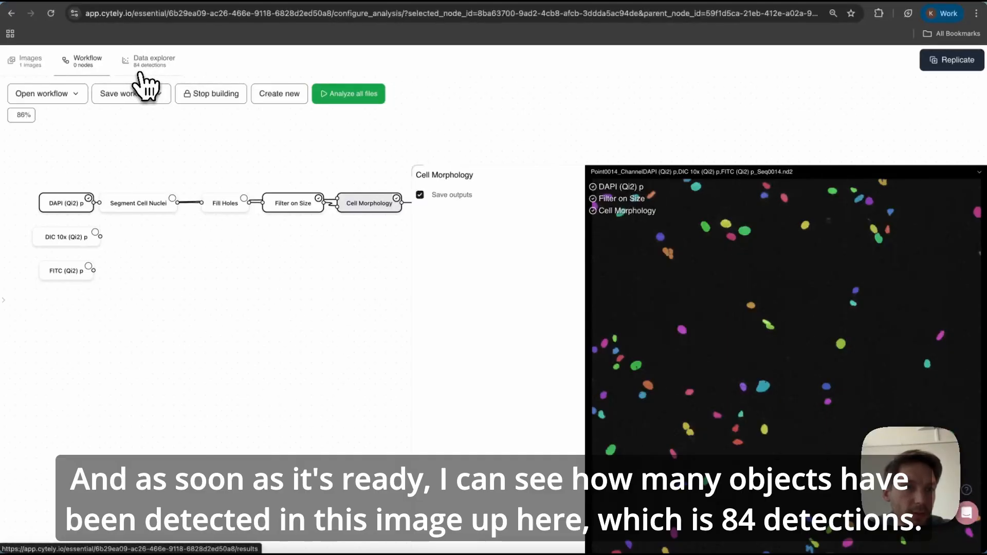
Step: Open the analysis results in the data explorer and hide the FITC and DIC 10x channels in the detection gallery
click(153, 62)
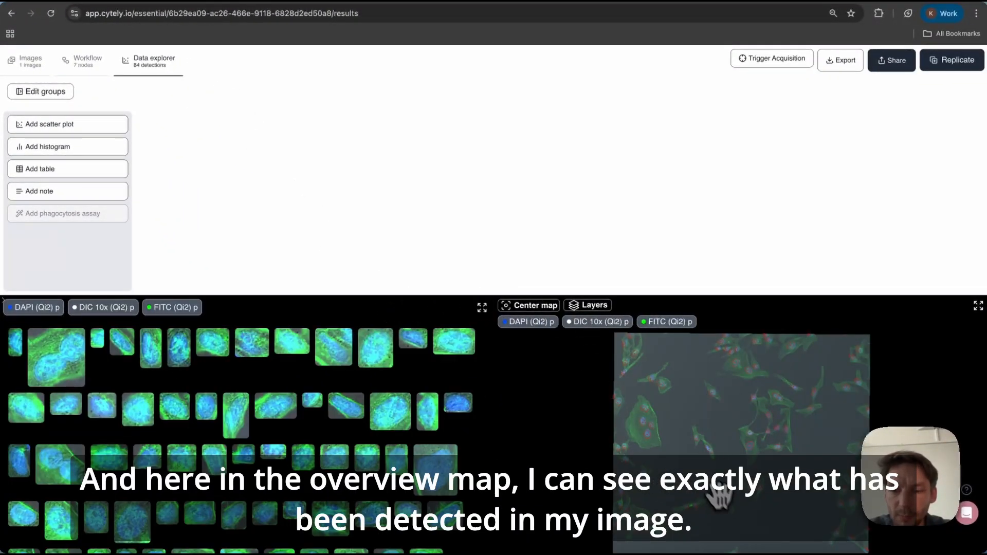
scroll(750, 491, up, 5)
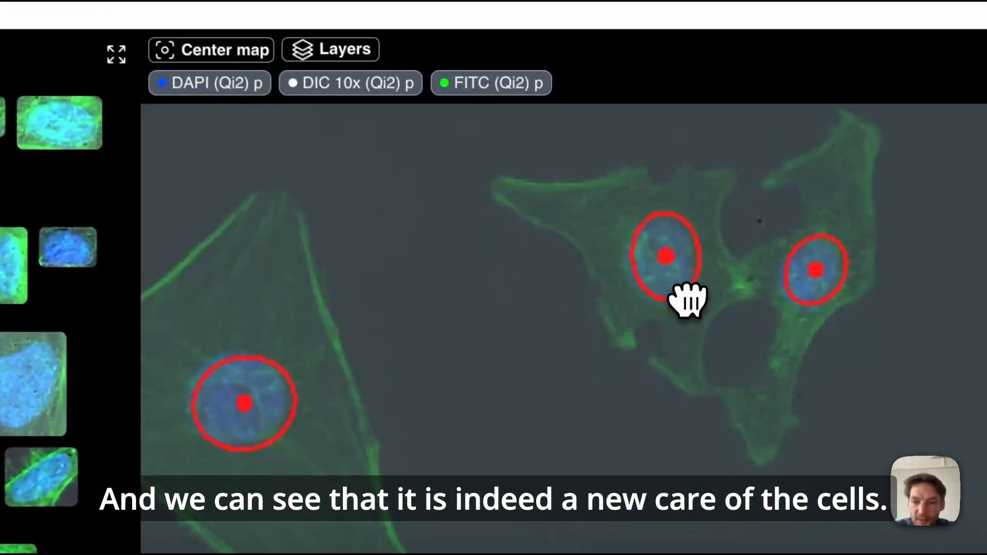
drag(688, 300, 688, 304)
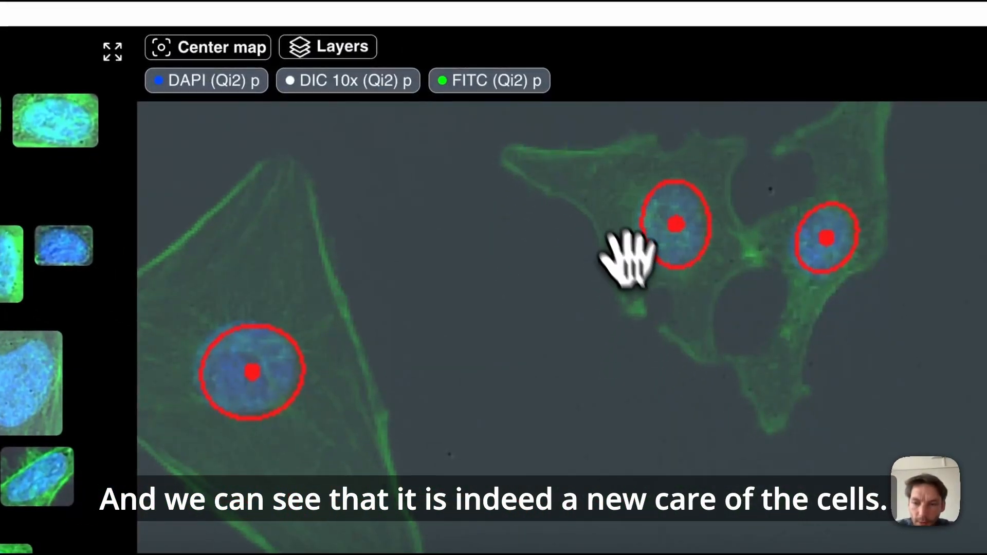
scroll(696, 267, down, 5)
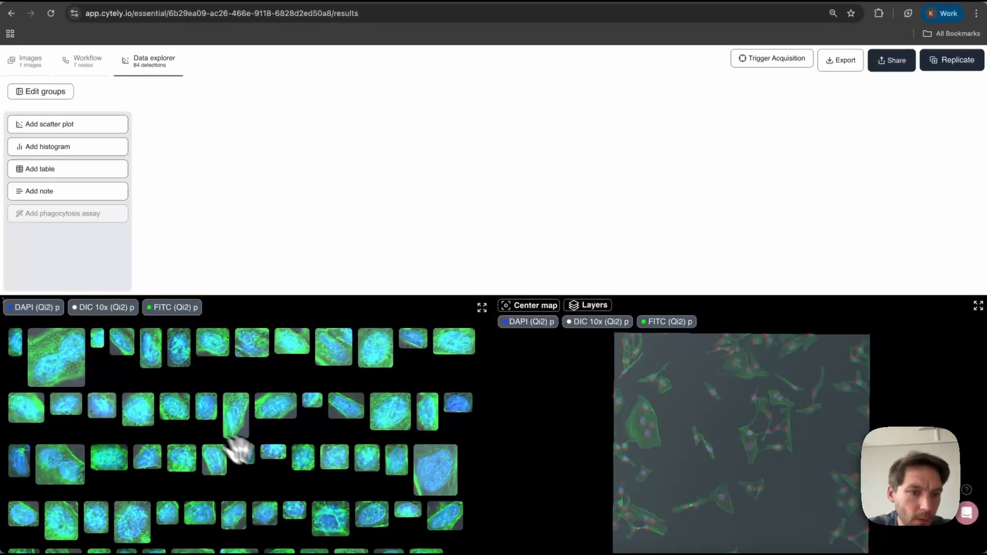
click(170, 307)
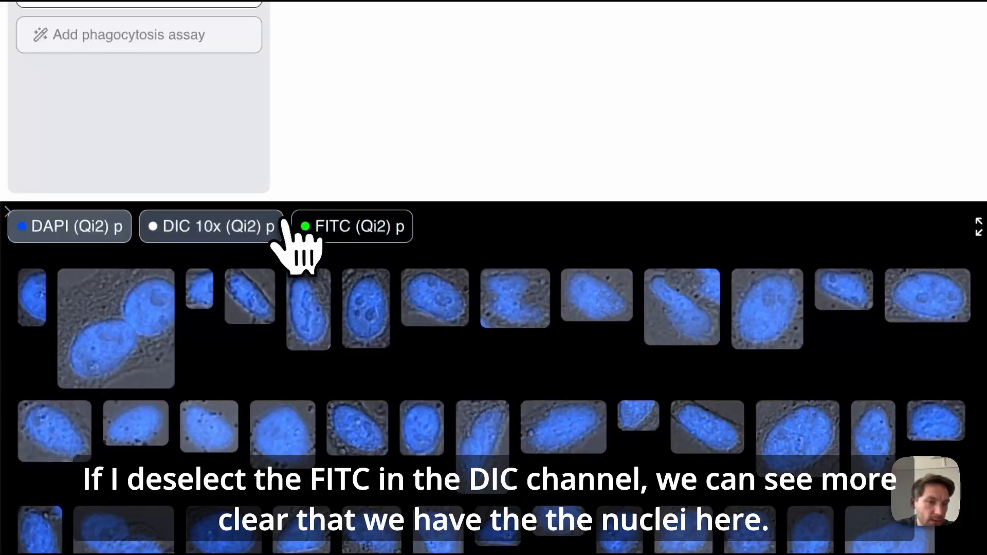
click(231, 226)
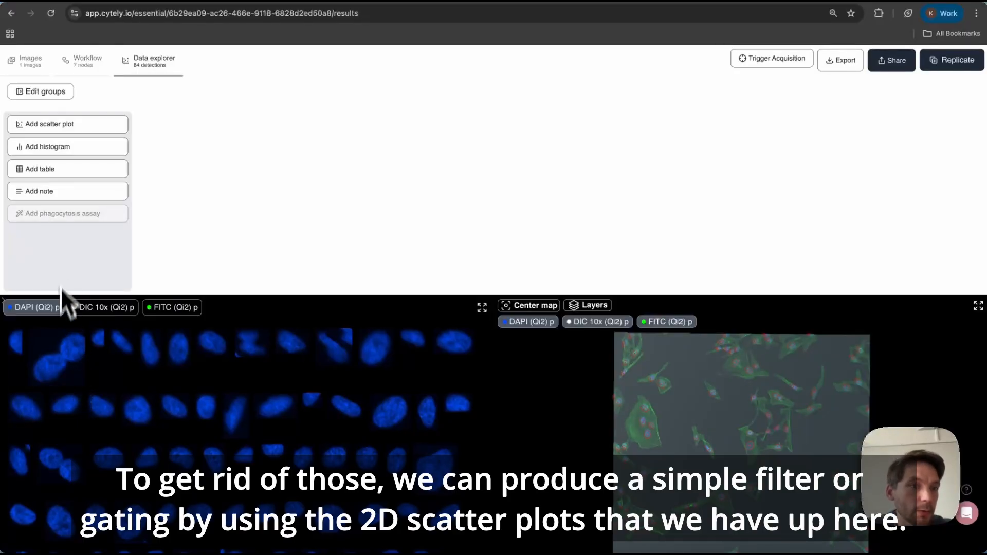
Step: Add a scatter plot of the detections with Area (µm²) on X and Circularity on Y
click(61, 125)
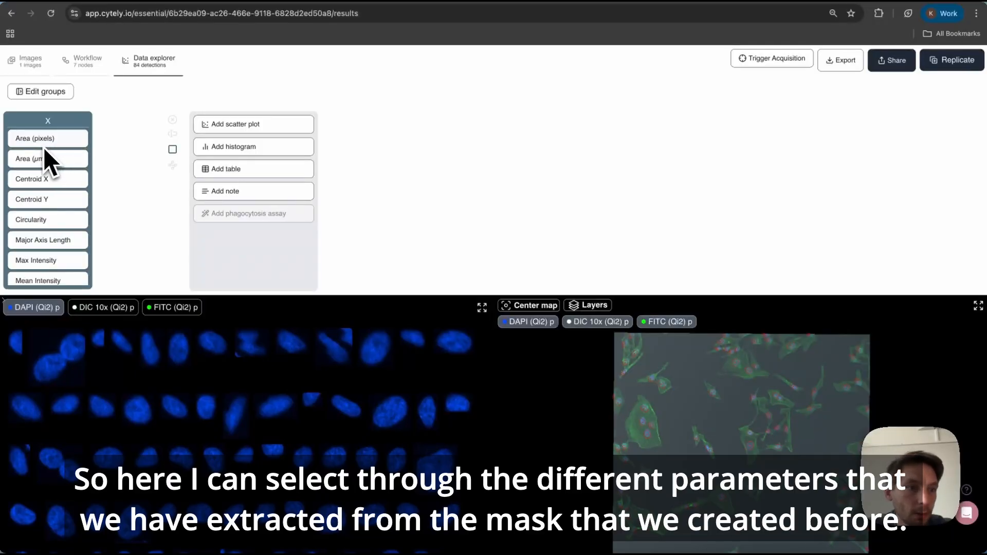
scroll(54, 215, down, 5)
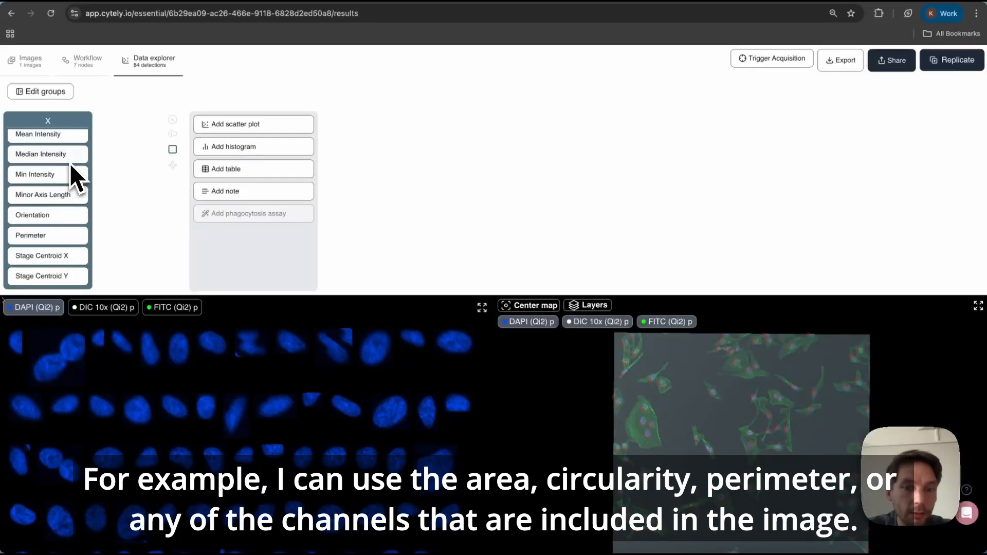
scroll(64, 171, up, 5)
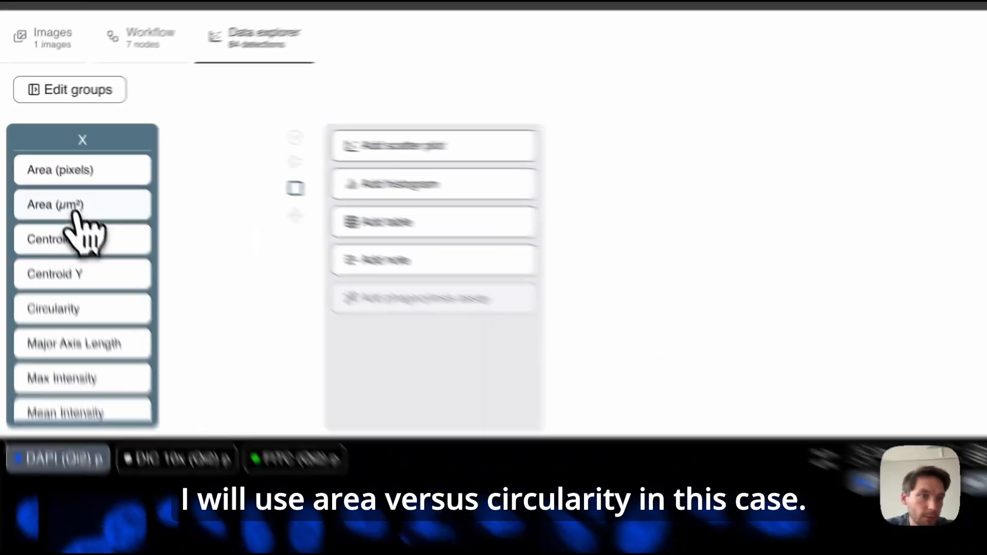
click(38, 160)
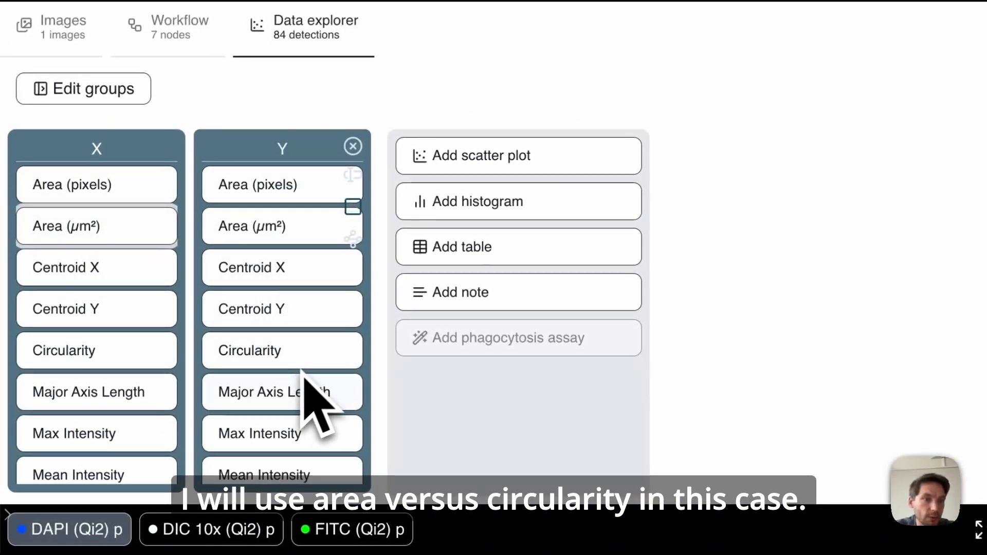
click(310, 362)
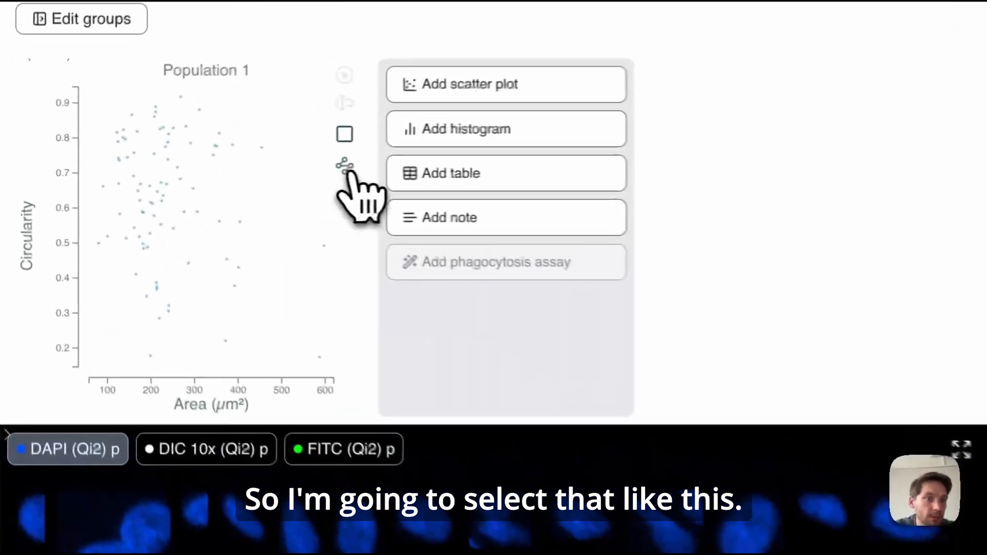
Step: Draw a polygon gate around the main cluster, about 80 to 390 µm² in area and 0.45 to 0.92 in circularity
click(172, 165)
mouse_move(172, 93)
mouse_down()
mouse_move(221, 110)
mouse_move(198, 275)
mouse_move(128, 236)
mouse_move(131, 105)
mouse_up()
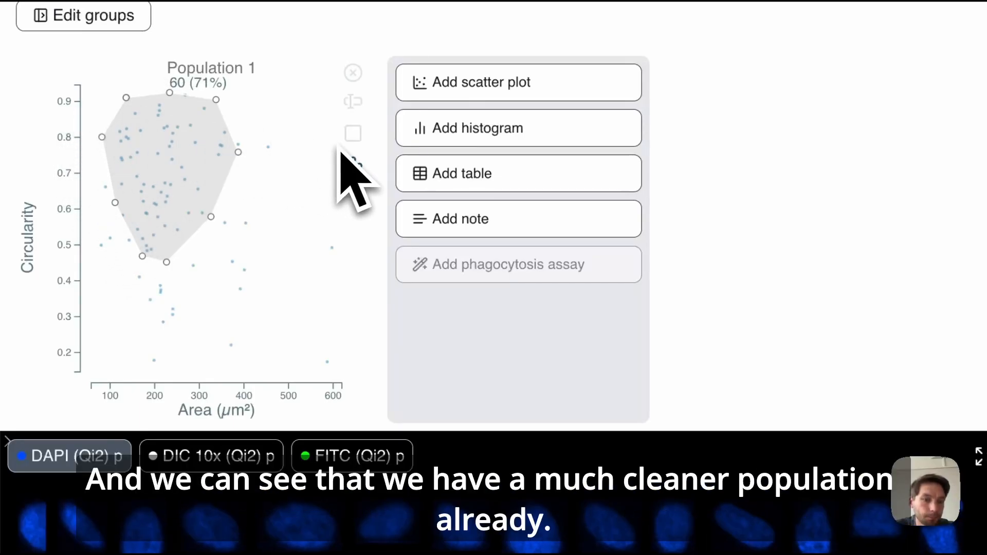
scroll(353, 335, down, 3)
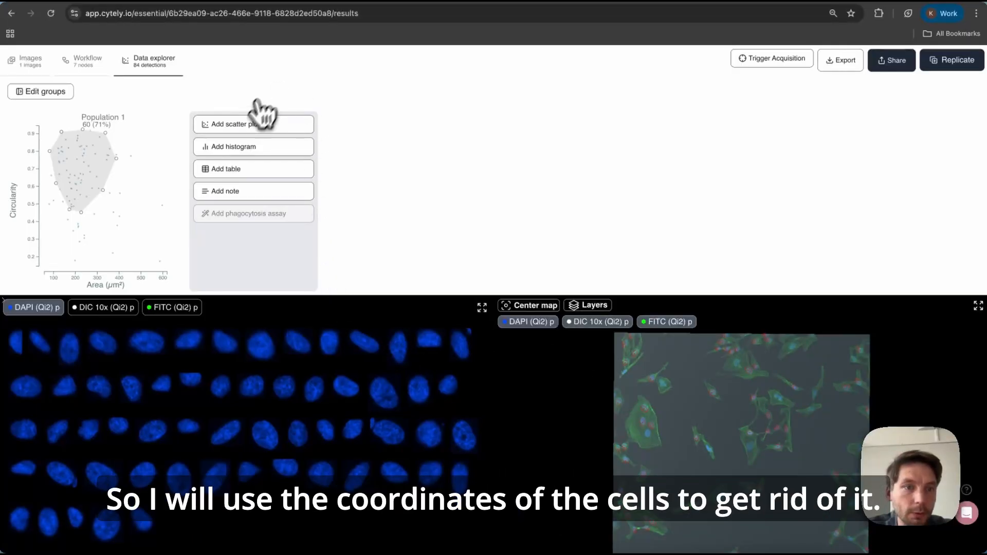
Step: Add a second scatter plot of Centroid X against Centroid Y and draw a rectangular gate that leaves out detections along the image edges
click(257, 124)
click(236, 181)
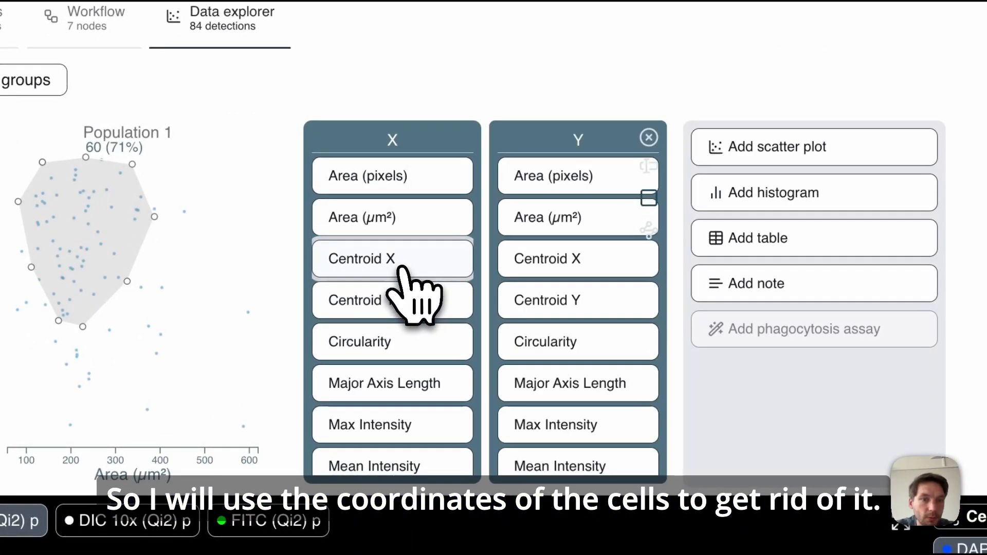
click(563, 298)
drag(409, 170, 627, 422)
drag(409, 256, 399, 255)
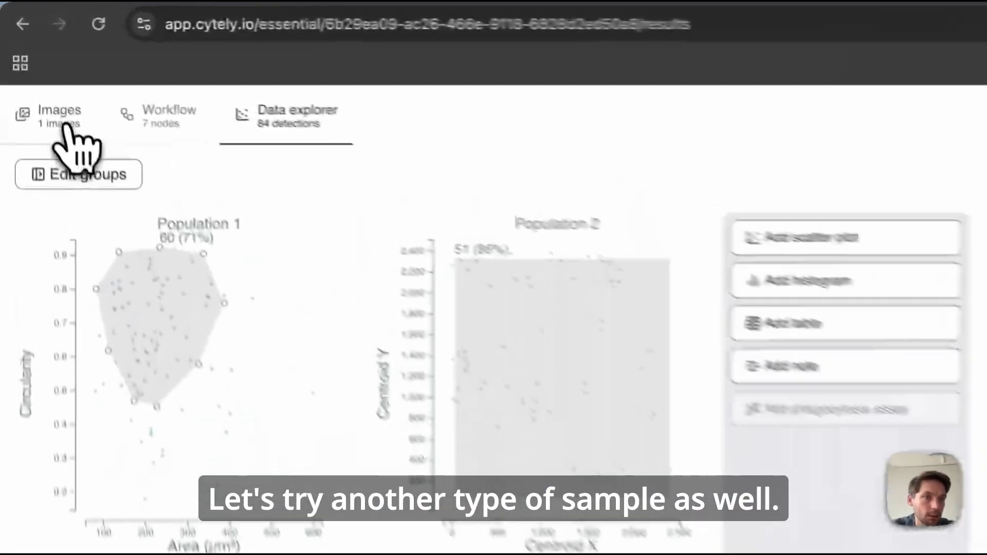
Step: Return to the start page and upload the Well7_Point7_0004 DAPI, FITC and CY5 .nd2 image as a new experiment
click(28, 61)
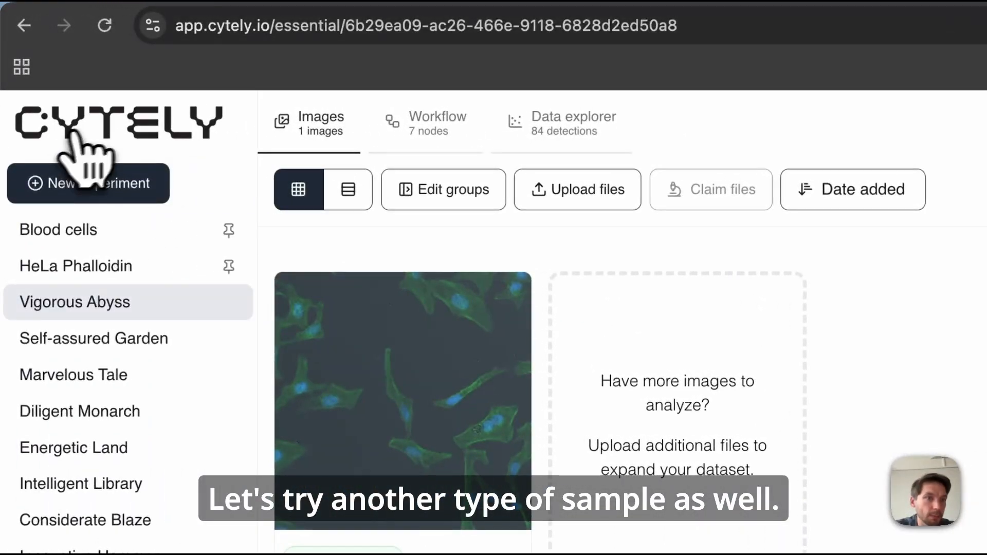
click(136, 124)
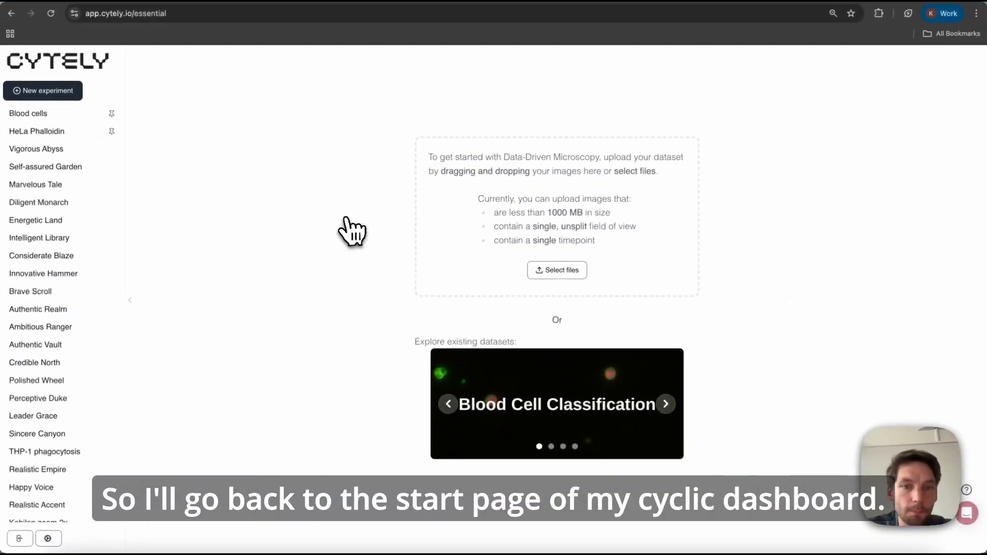
key(super+Tab)
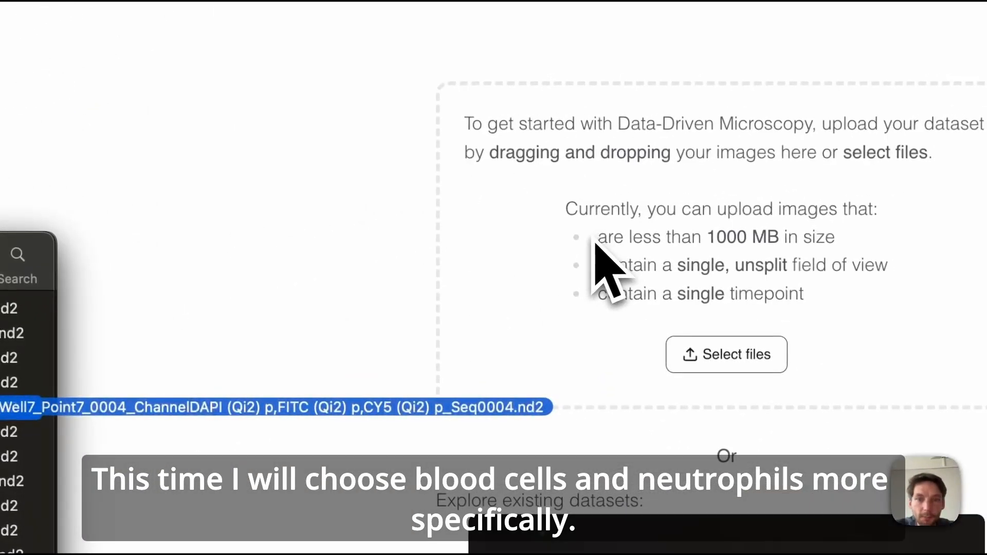
drag(607, 267, 599, 264)
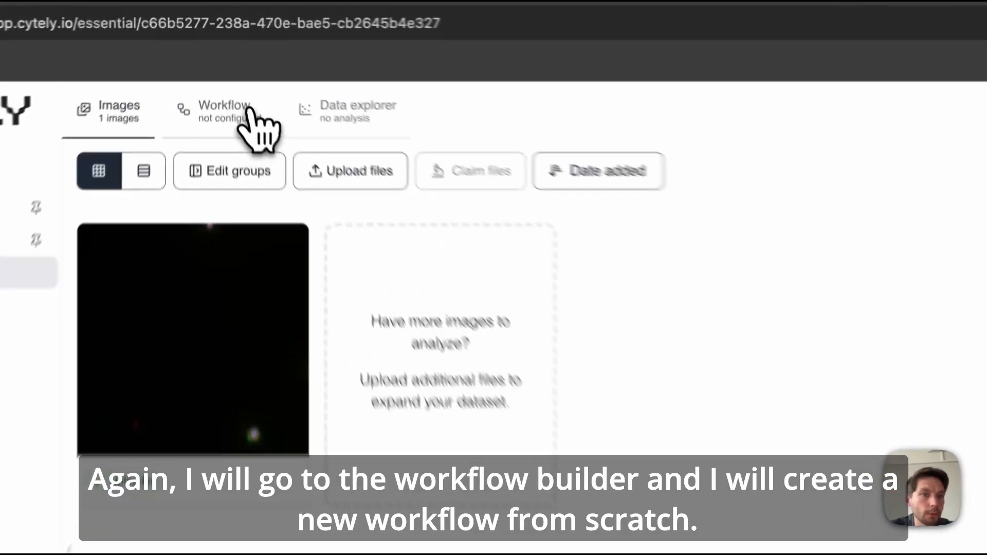
Step: Create a new workflow for the uploaded image, add Segment Cell Nuclei to the DAPI channel and inspect the nuclei masks
click(215, 63)
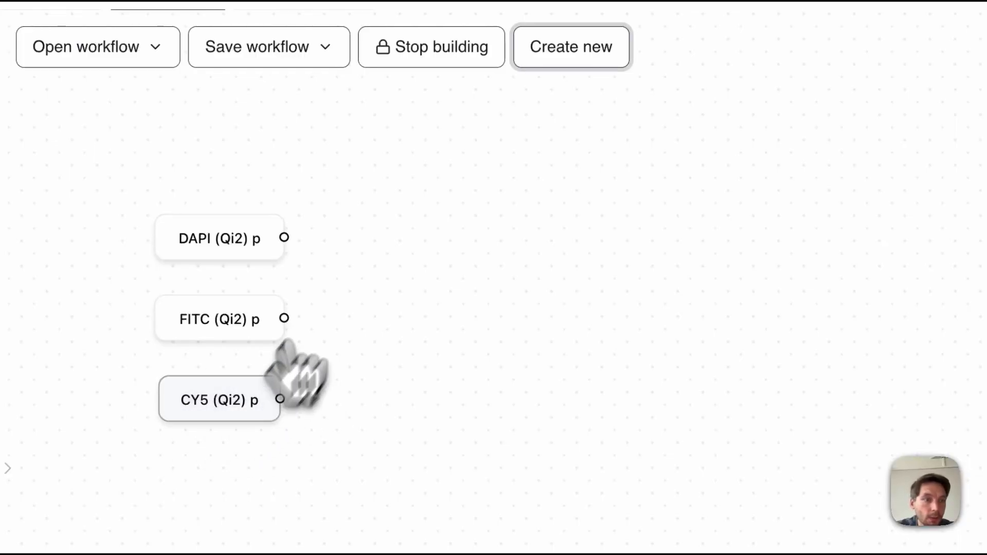
click(237, 233)
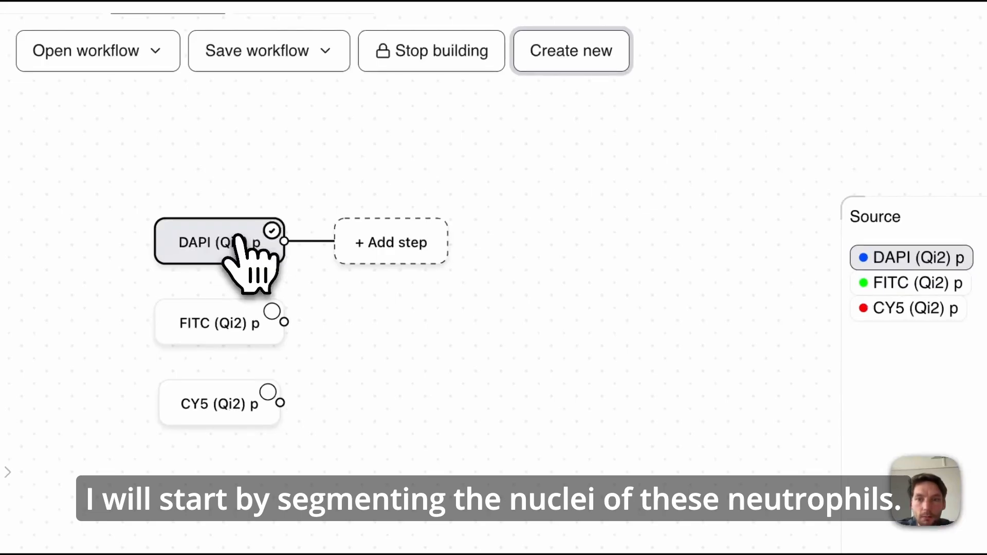
click(390, 242)
click(471, 118)
text(segm)
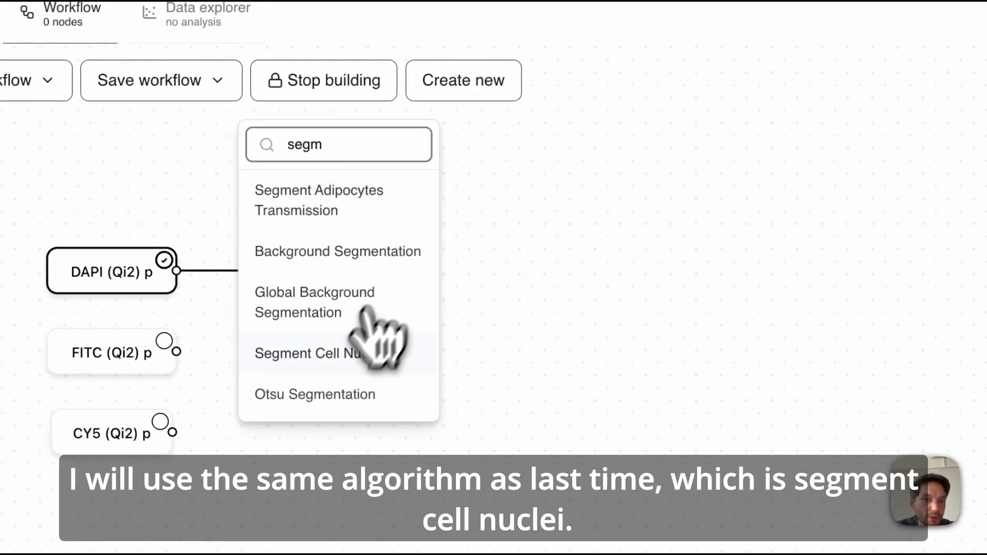
click(336, 353)
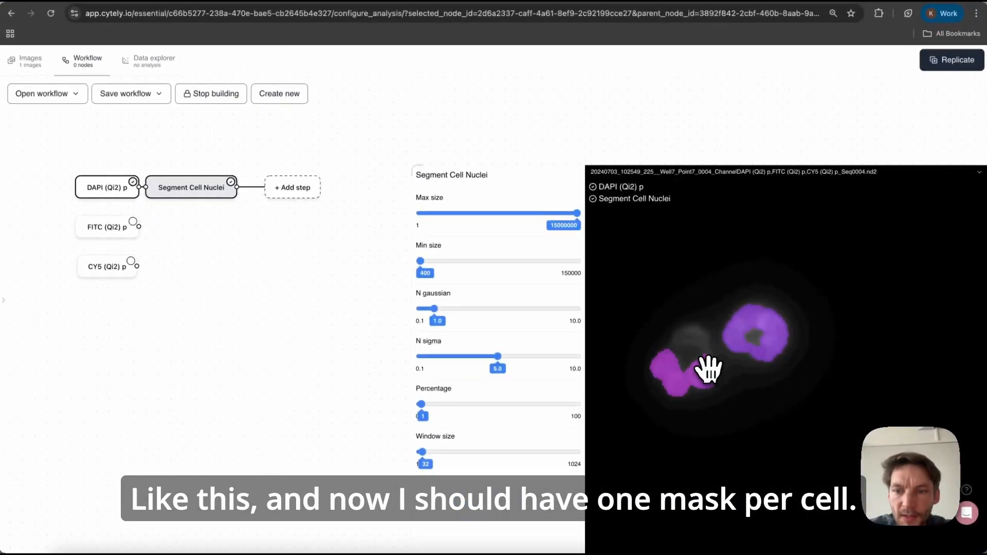
scroll(708, 368, down, 5)
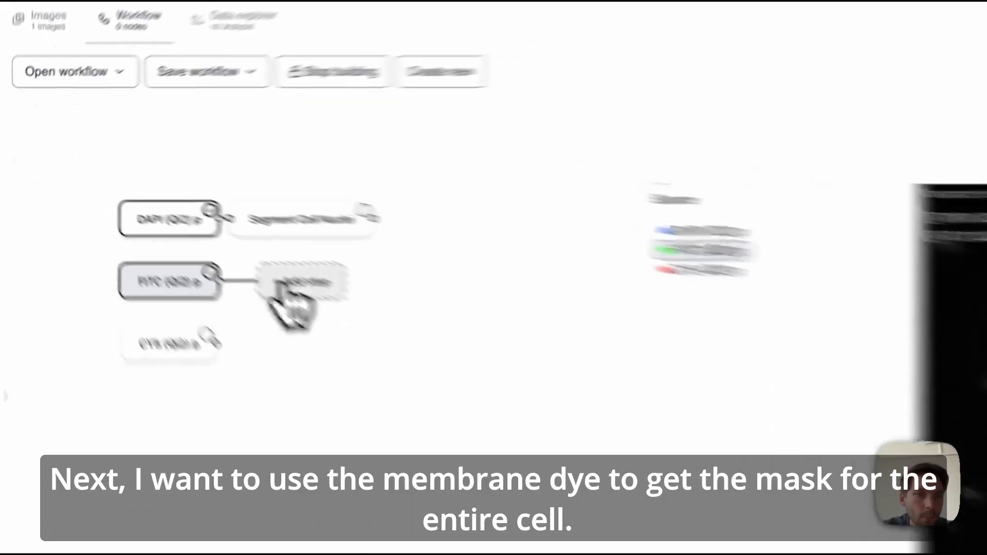
Step: Add an Adaptive Threshold step to the FITC channel
click(191, 227)
click(456, 203)
text(adap)
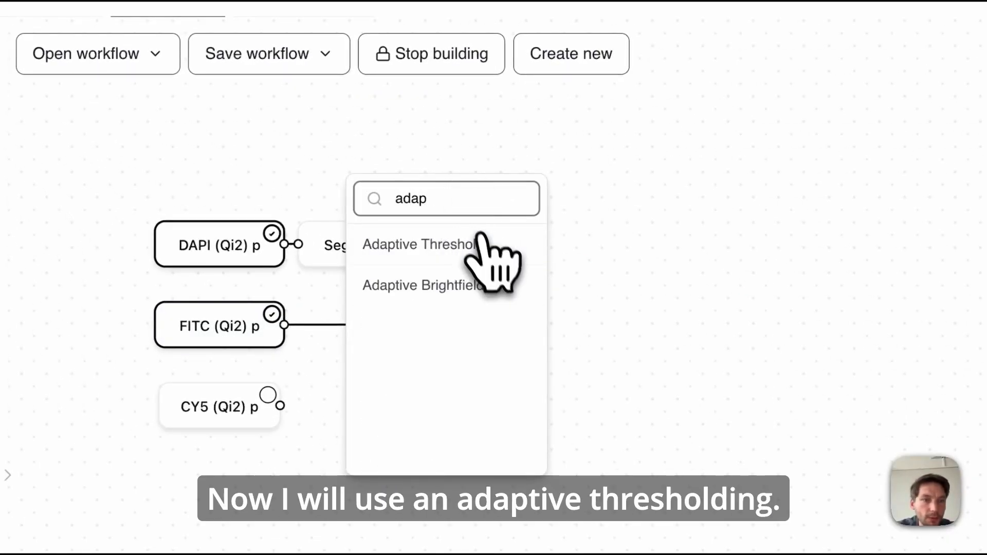
click(494, 248)
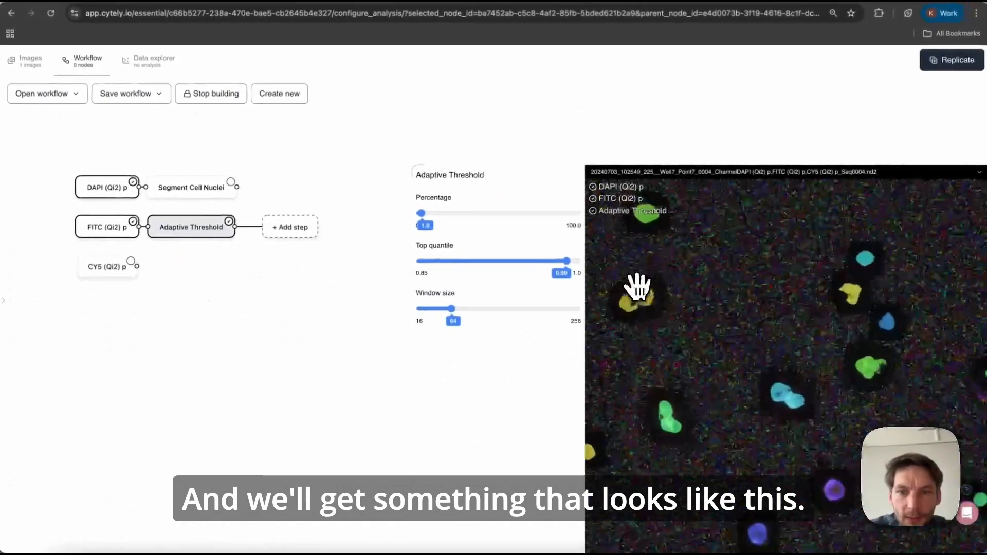
Step: Set the Adaptive Threshold window size to 96 and check the cell masks for holes
scroll(637, 286, up, 5)
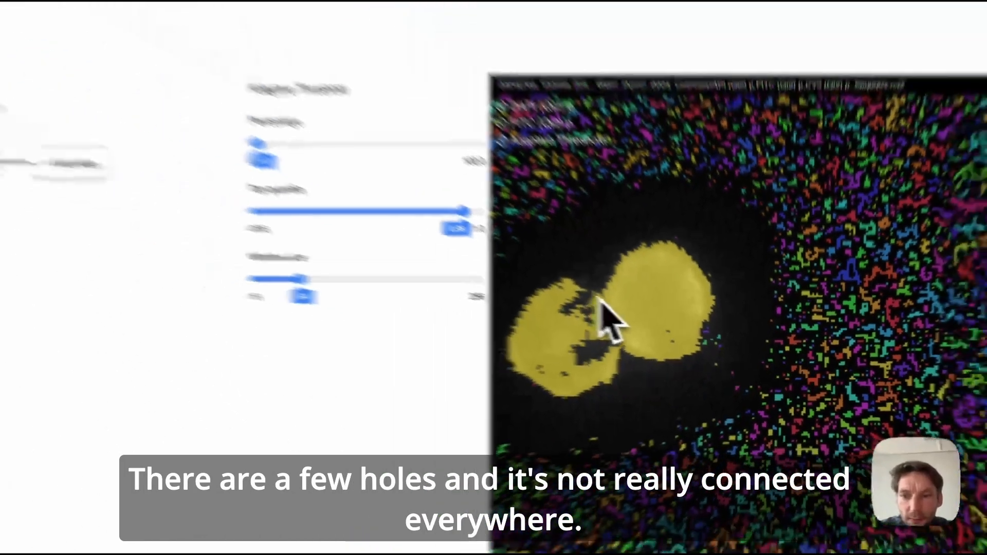
scroll(667, 344, down, 5)
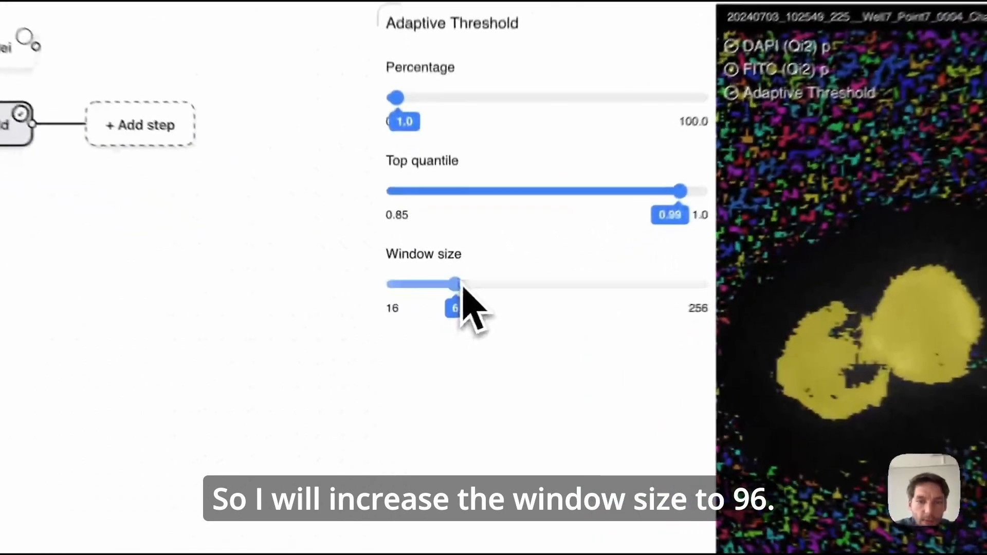
drag(456, 309, 497, 285)
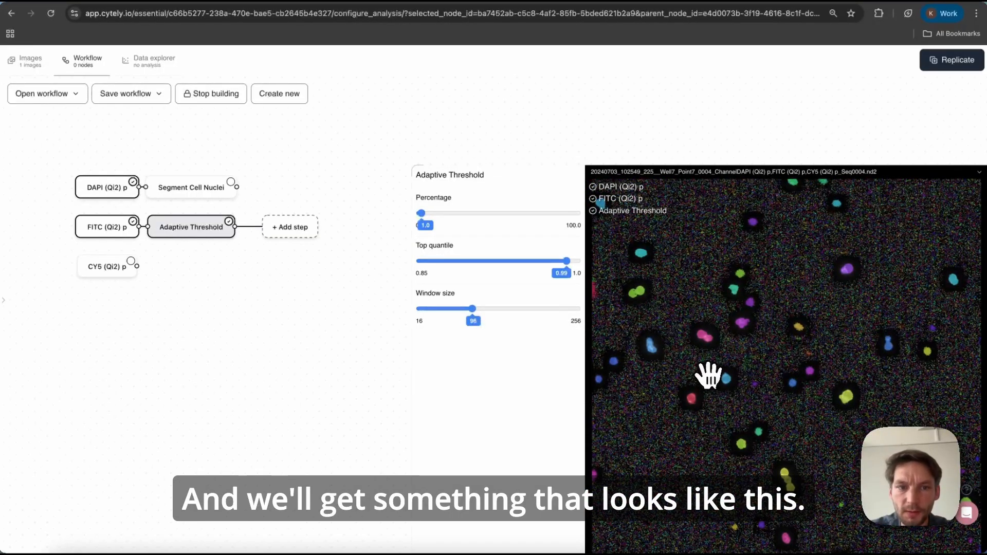
scroll(782, 481, up, 5)
drag(753, 457, 626, 382)
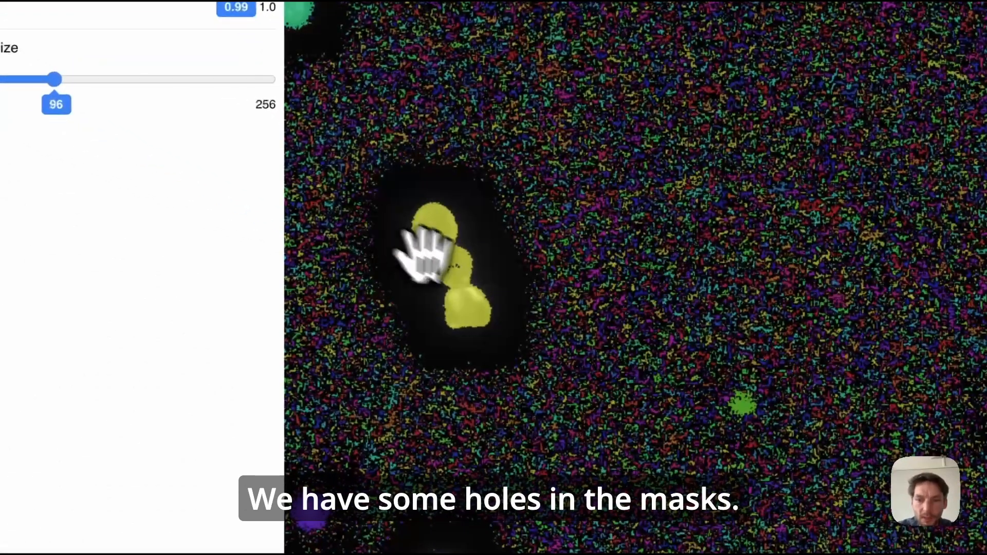
scroll(463, 299, up, 3)
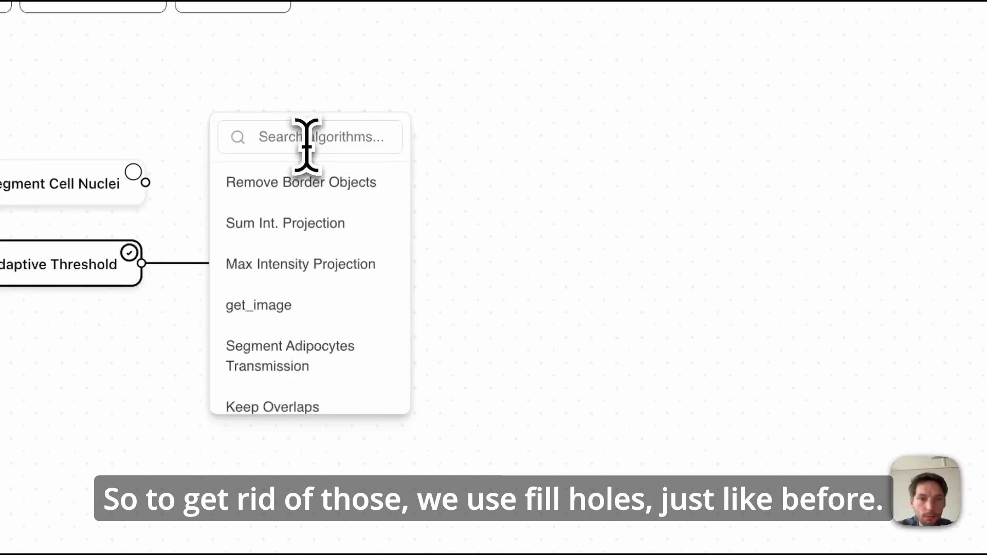
Step: Add a Fill Holes step after Adaptive Threshold
click(306, 139)
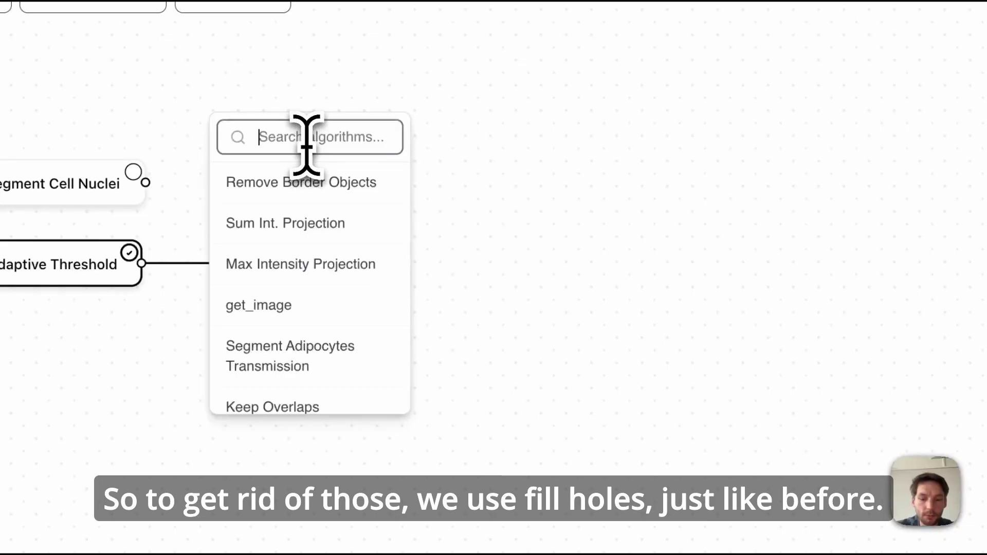
text(fill)
click(309, 185)
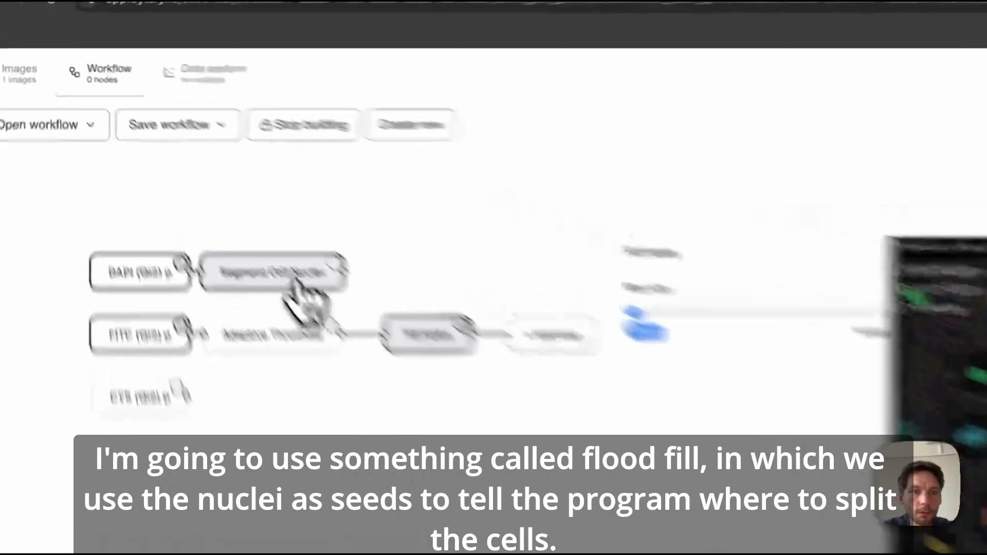
Step: Add a Flood Fill step after Segment Cell Nuclei
click(293, 273)
click(430, 265)
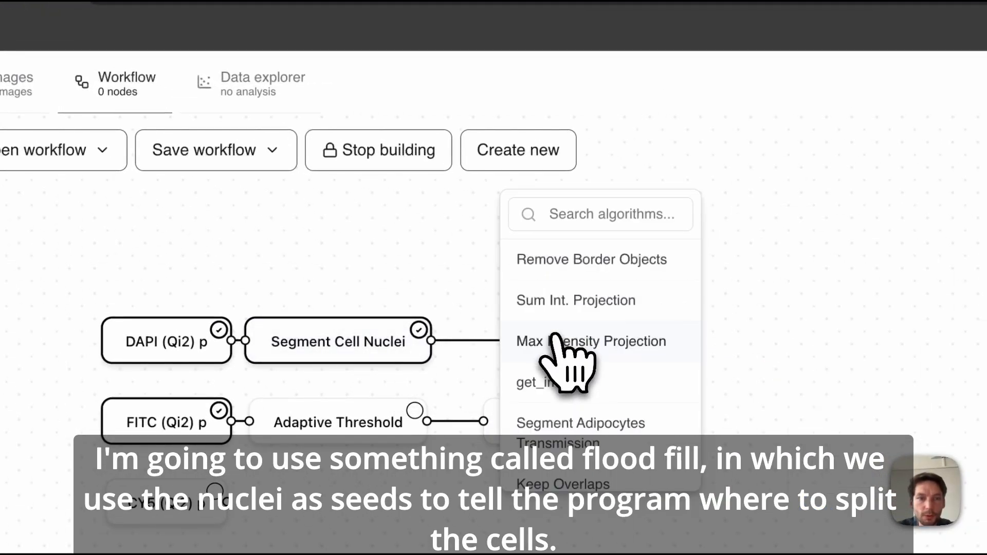
click(630, 214)
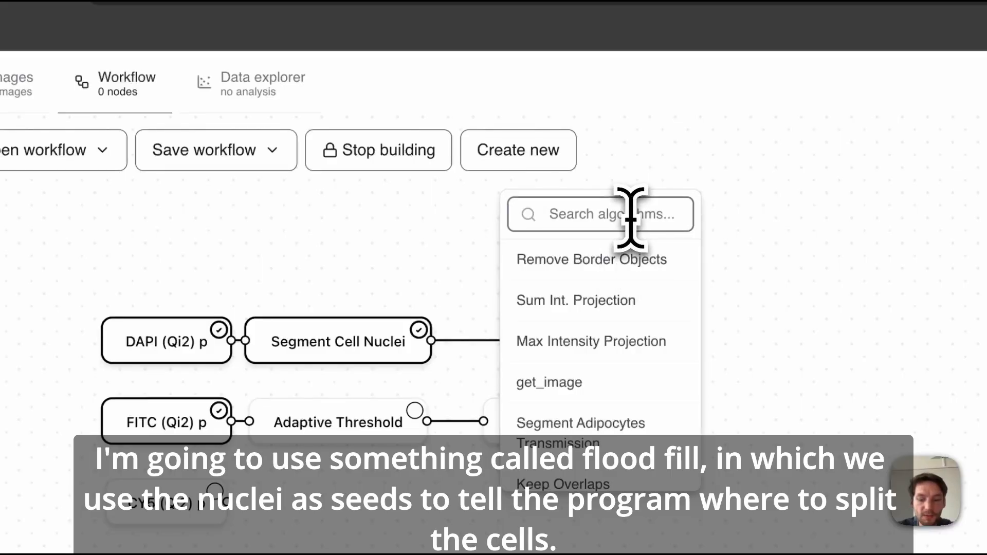
text(flood)
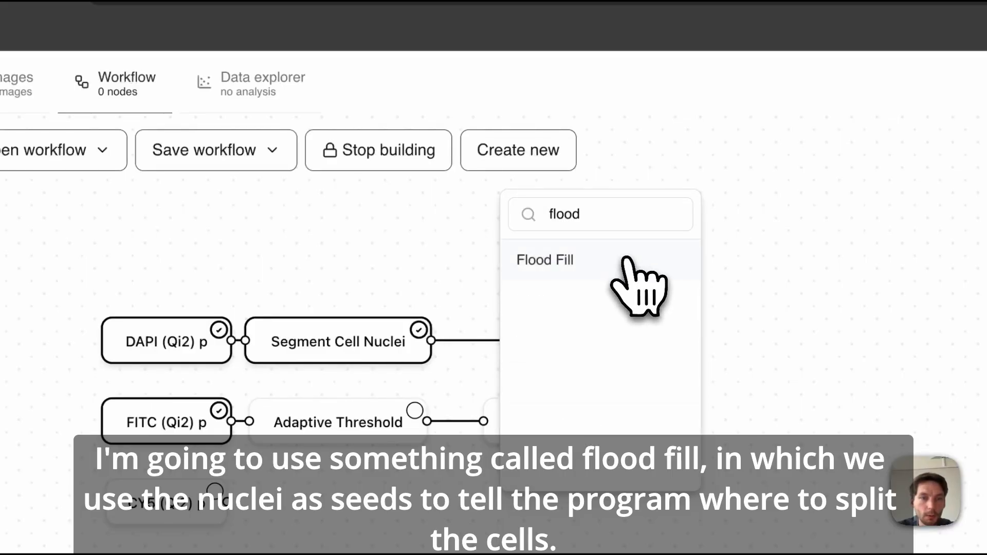
click(636, 272)
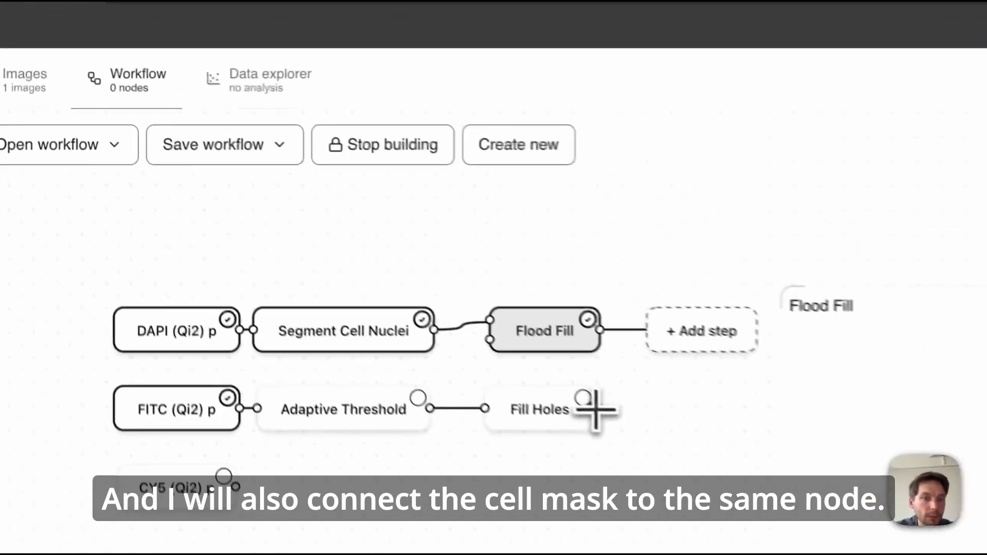
Step: Connect the Fill Holes output to the second input of Flood Fill and view the resulting Flood Fill masks
drag(318, 226, 268, 192)
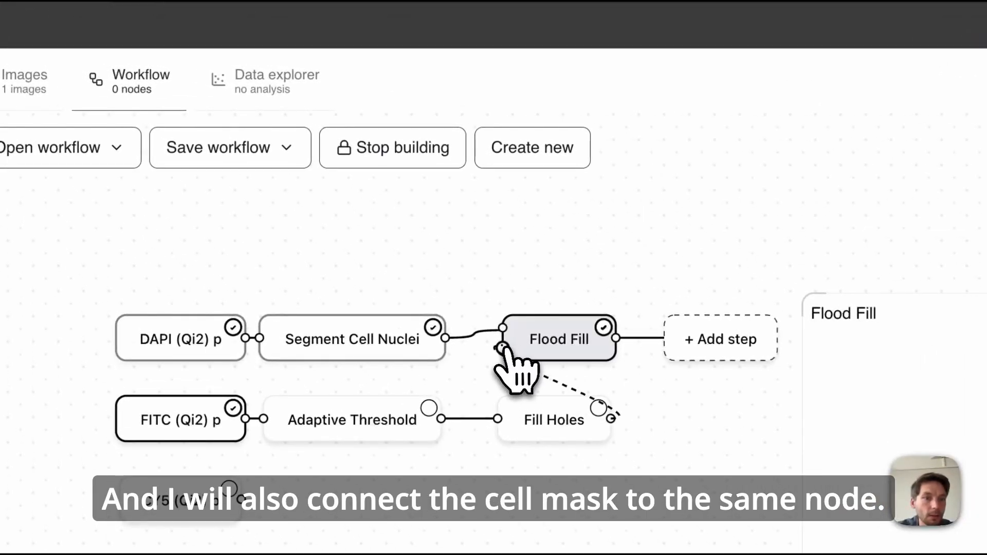
drag(504, 349, 544, 353)
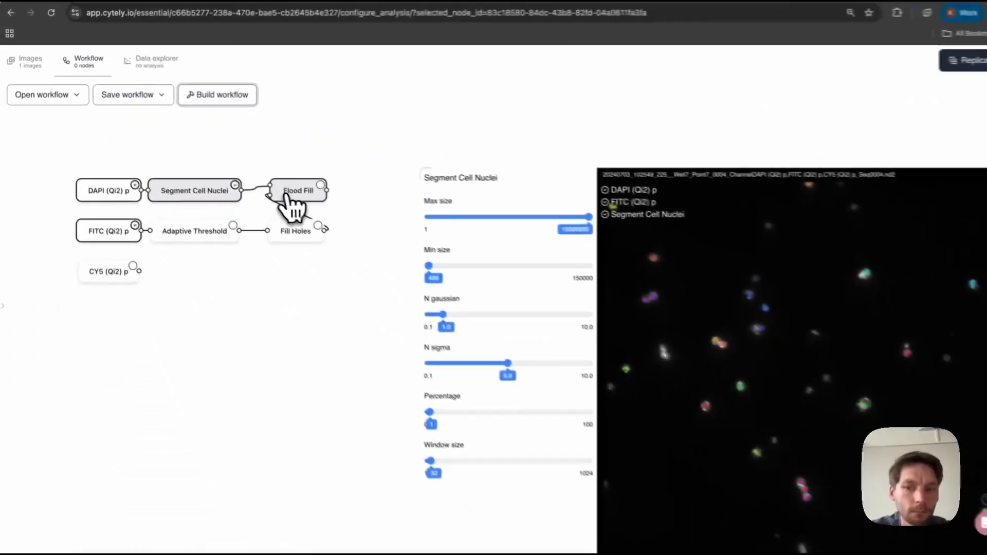
drag(289, 205, 286, 202)
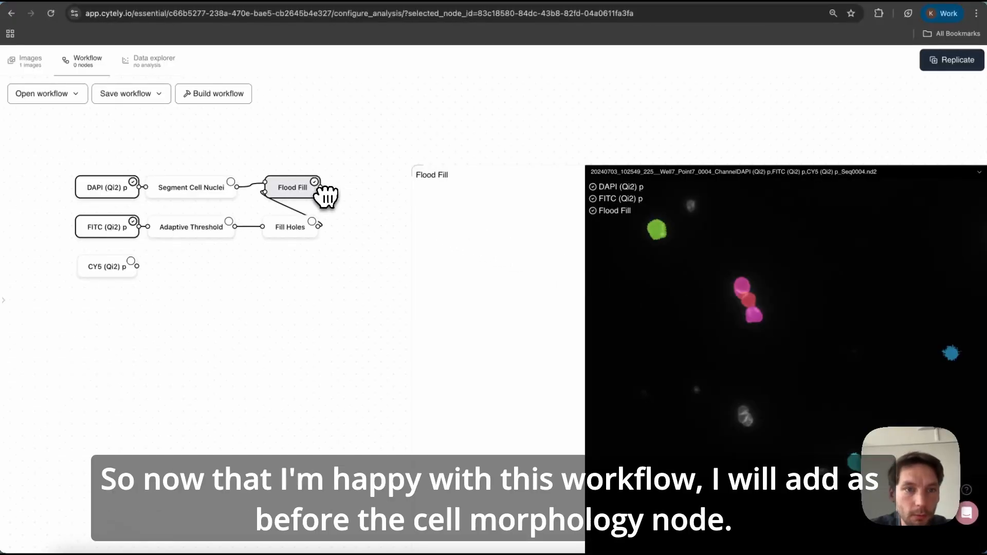
Step: Add a Cell Morphology 3 step after Flood Fill
drag(323, 189, 371, 189)
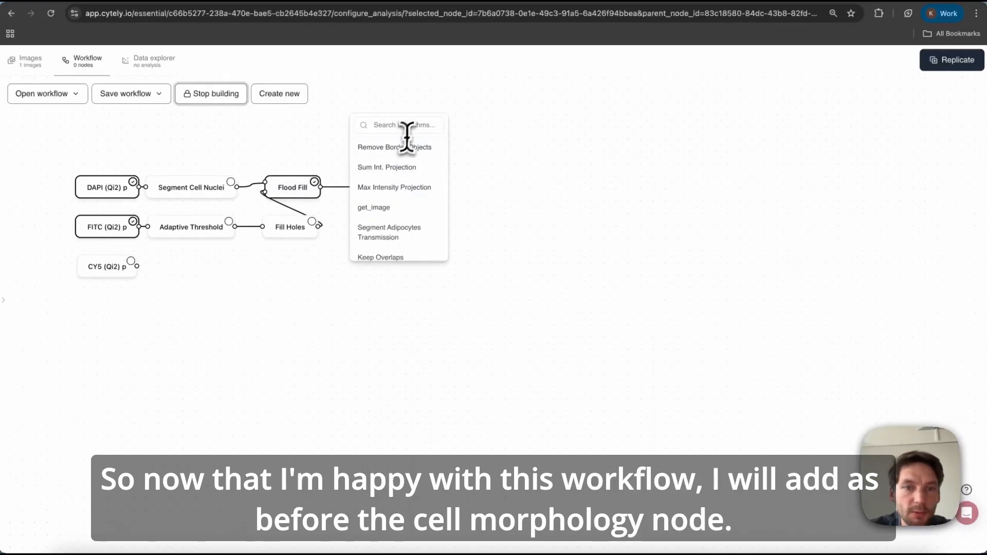
text(cell)
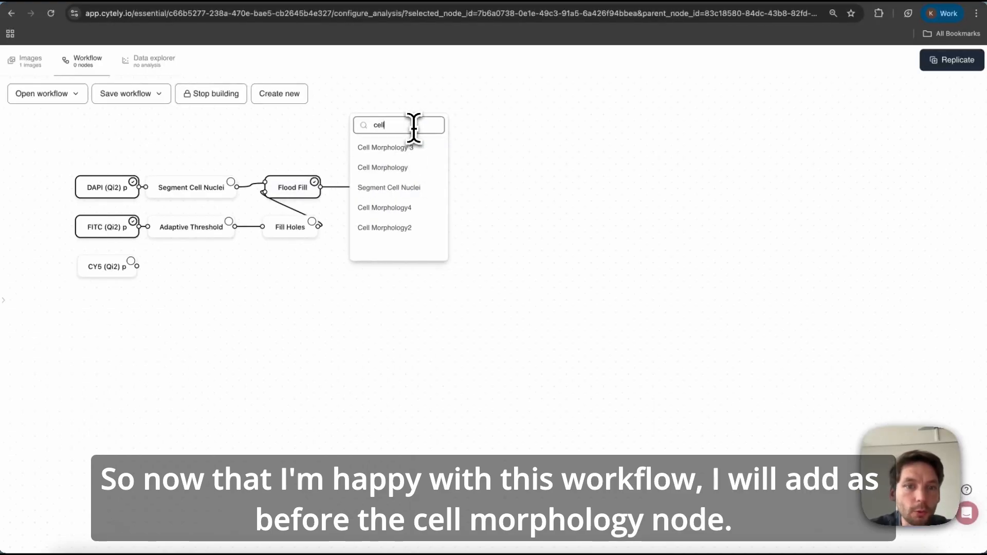
click(387, 150)
Step: Connect the Flood Fill masks and the DAPI, FITC and CY5 channels to the inputs of Cell Morphology 3
drag(353, 187, 380, 140)
drag(320, 187, 362, 152)
drag(139, 187, 242, 154)
drag(465, 207, 710, 142)
drag(253, 355, 709, 162)
drag(249, 435, 710, 183)
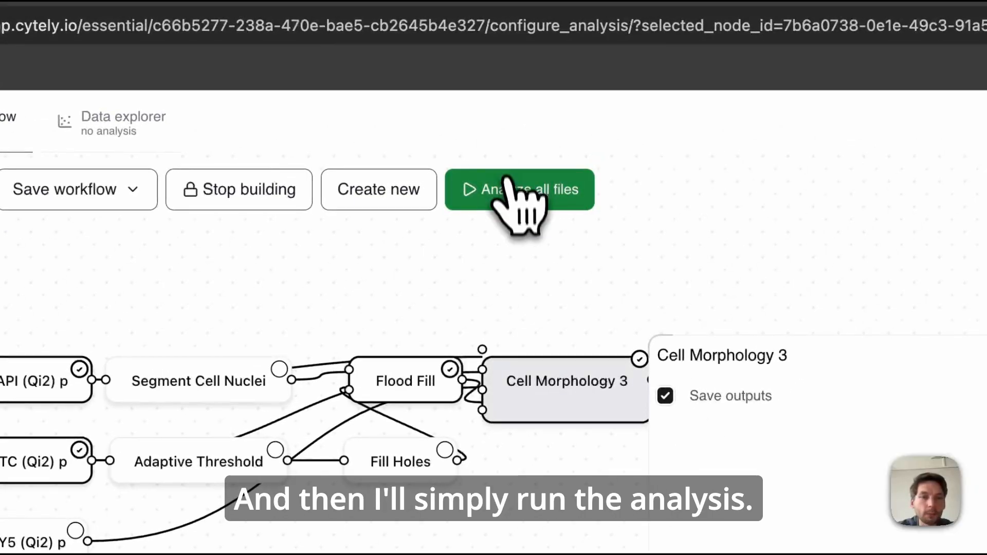
Step: Run the analysis on all files and inspect the outlined neutrophils on the image map in the data explorer
click(511, 186)
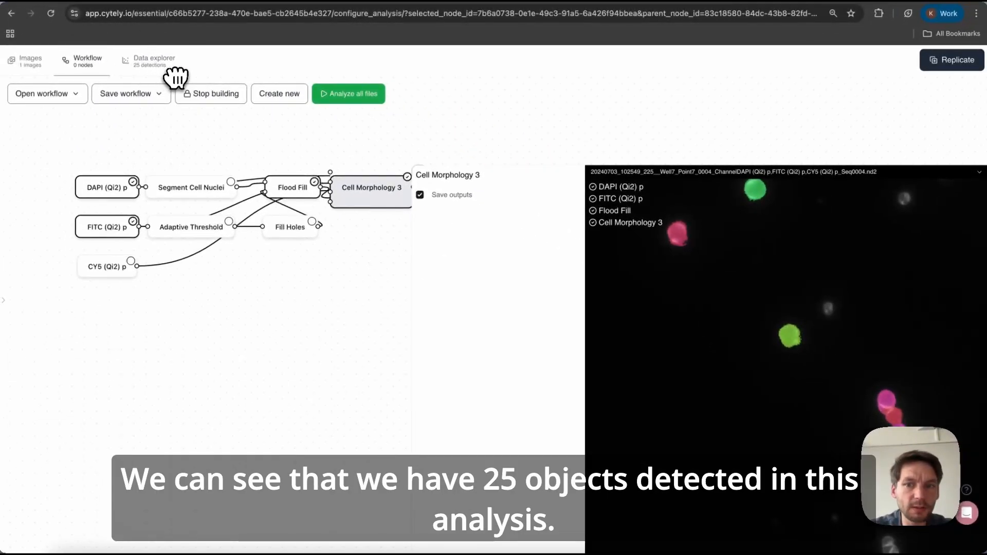
click(184, 81)
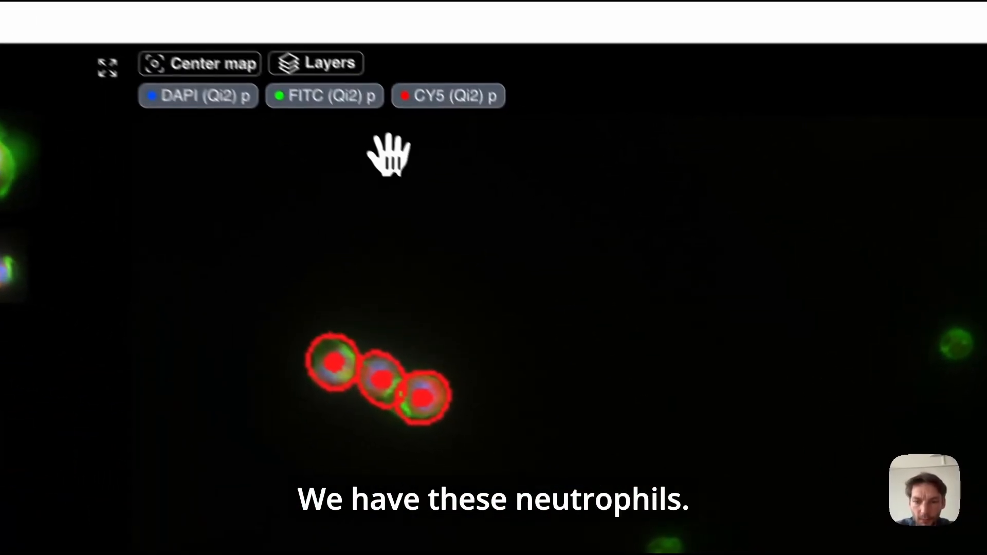
drag(672, 484, 651, 371)
drag(832, 519, 655, 352)
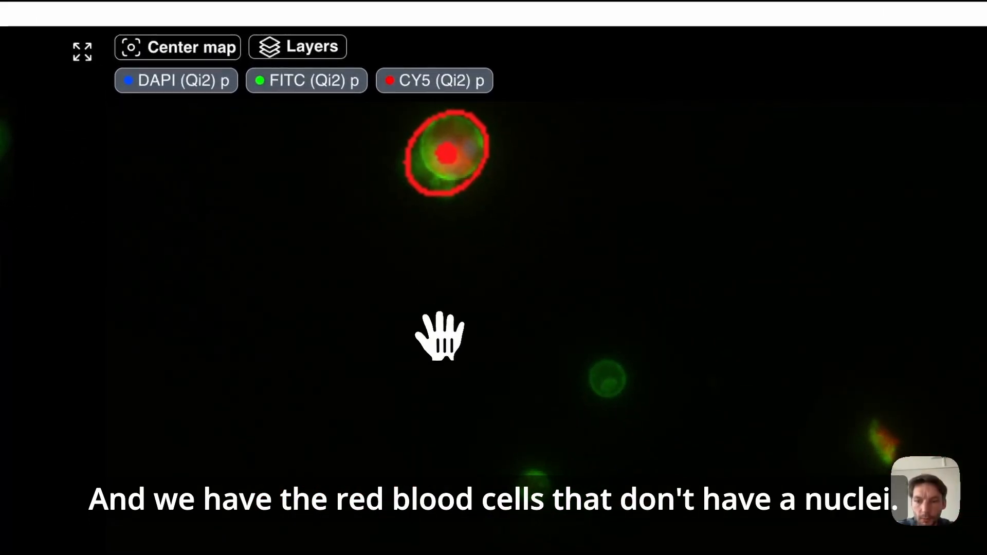
scroll(588, 385, up, 5)
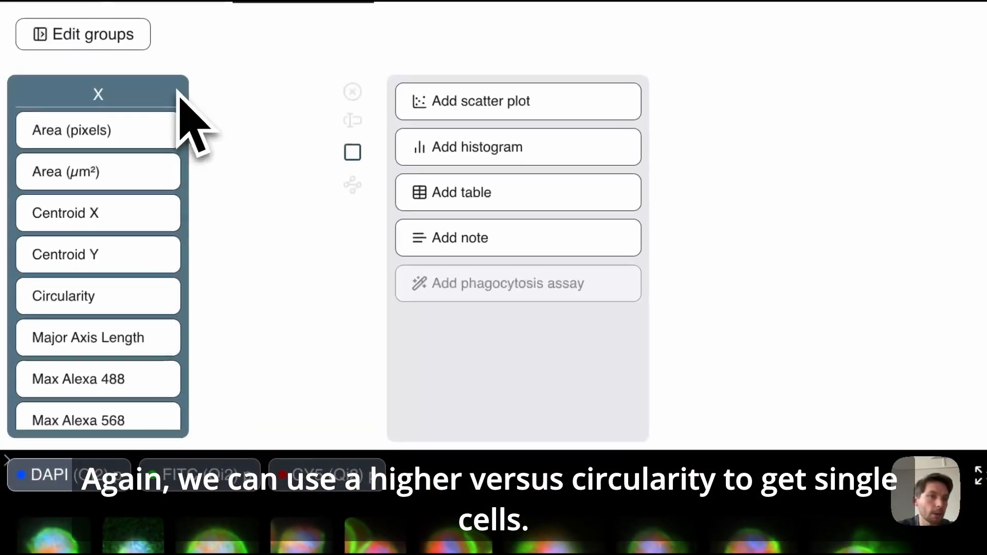
Step: Plot Area (µm²) on X against Circularity and gate the cells with area about 60 to 145 µm² and circularity above about 0.3
click(101, 175)
click(296, 299)
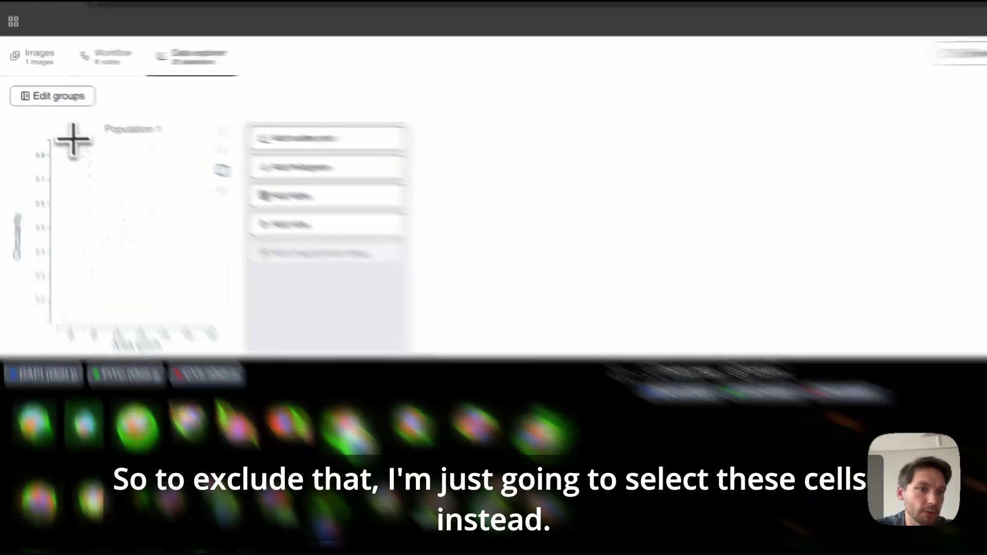
drag(73, 139, 171, 273)
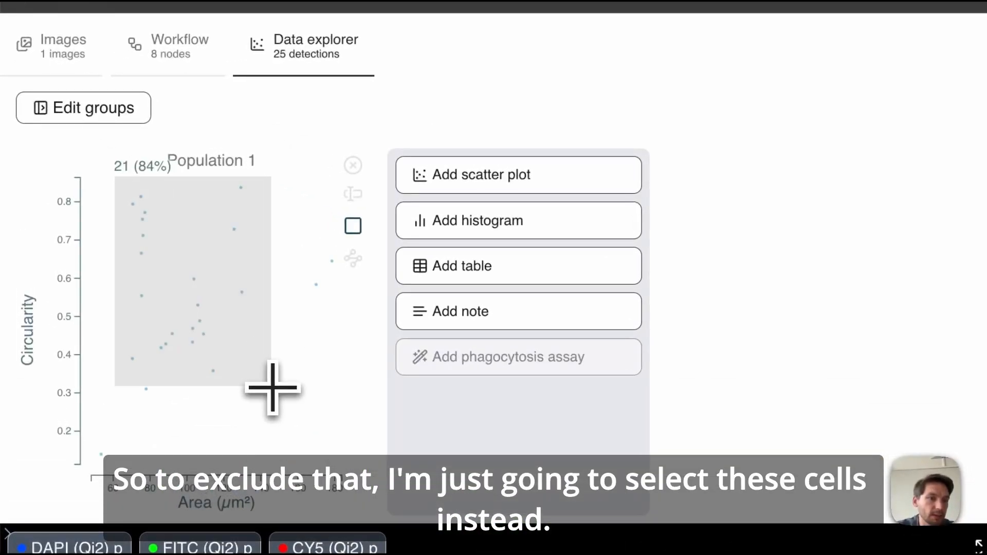